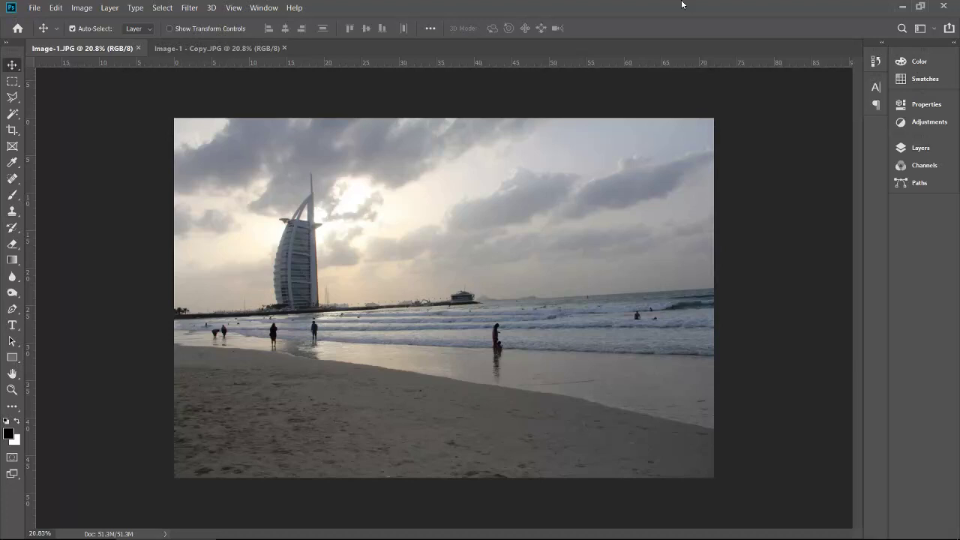
Zoom the beach photo to 100%, pan to the swimmers in the surf, and pick the healing tools.
key(ctrl+1)
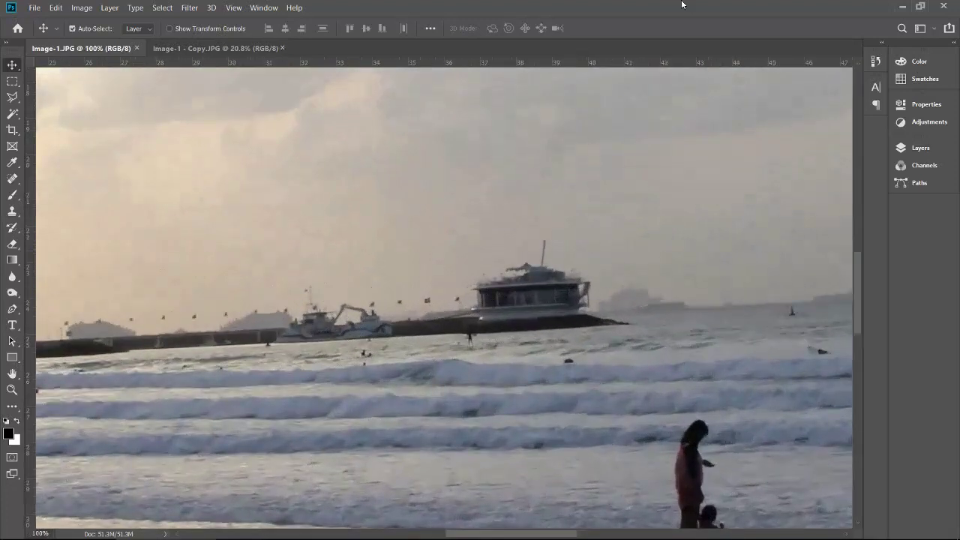
drag(518, 534, 654, 524)
mouse_move(861, 264)
mouse_down()
mouse_move(863, 293)
mouse_move(864, 278)
mouse_up()
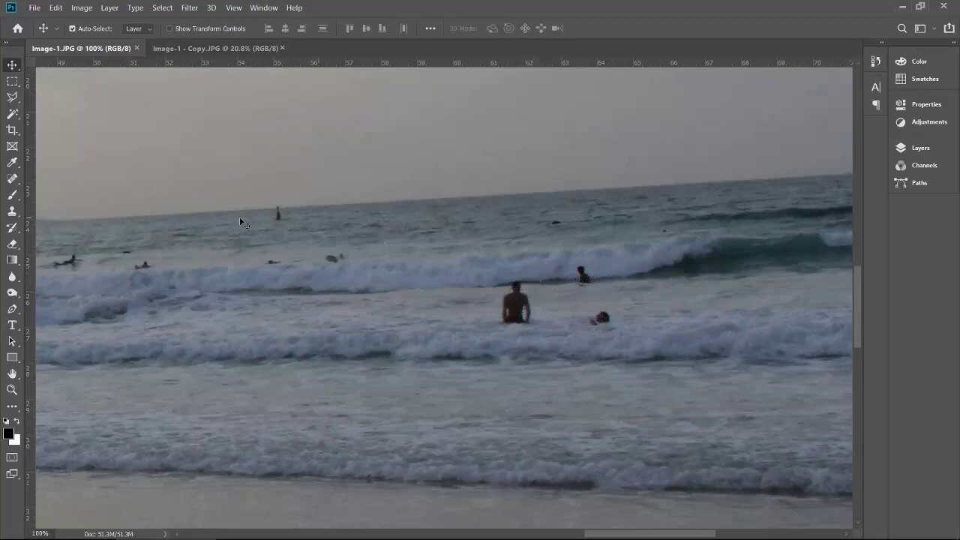
click(16, 182)
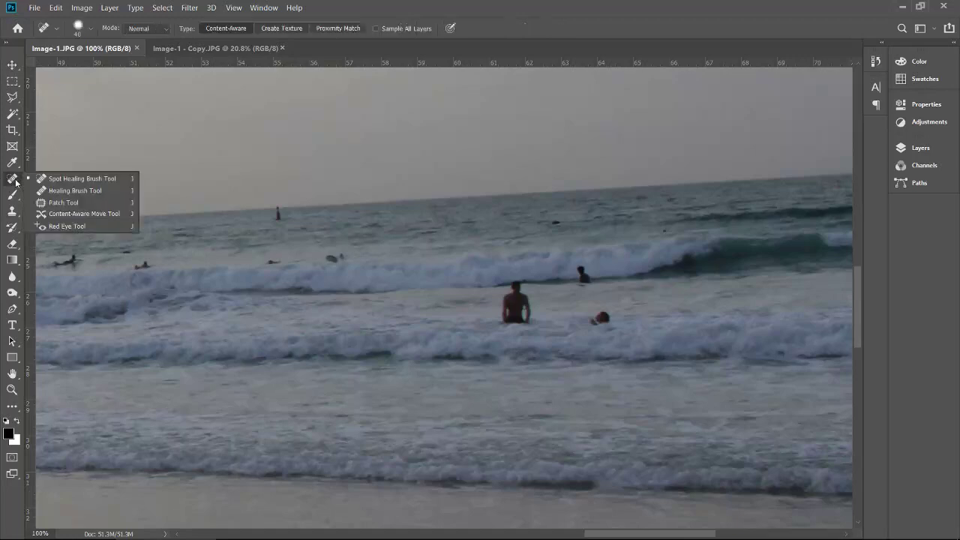
Select the Spot Healing Brush and enlarge it to size 60.
click(12, 99)
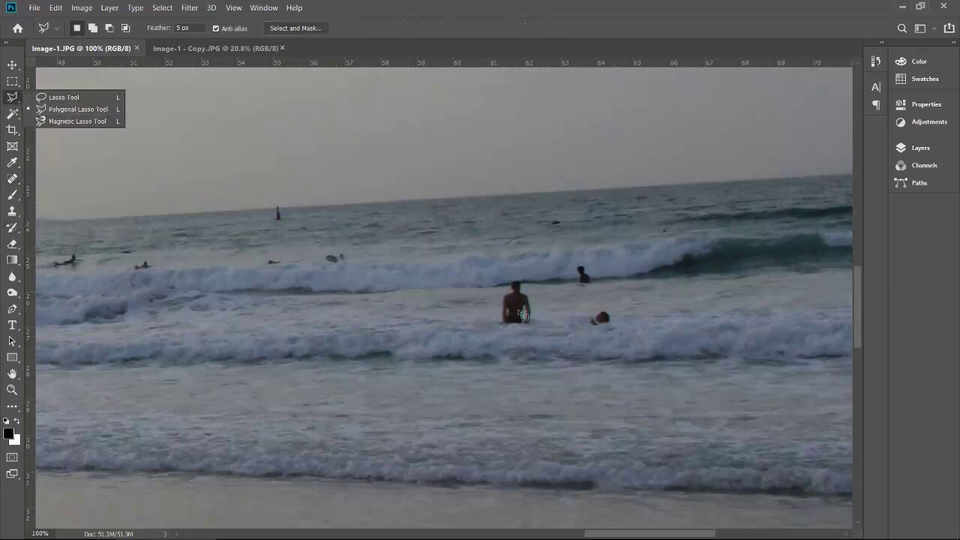
click(13, 179)
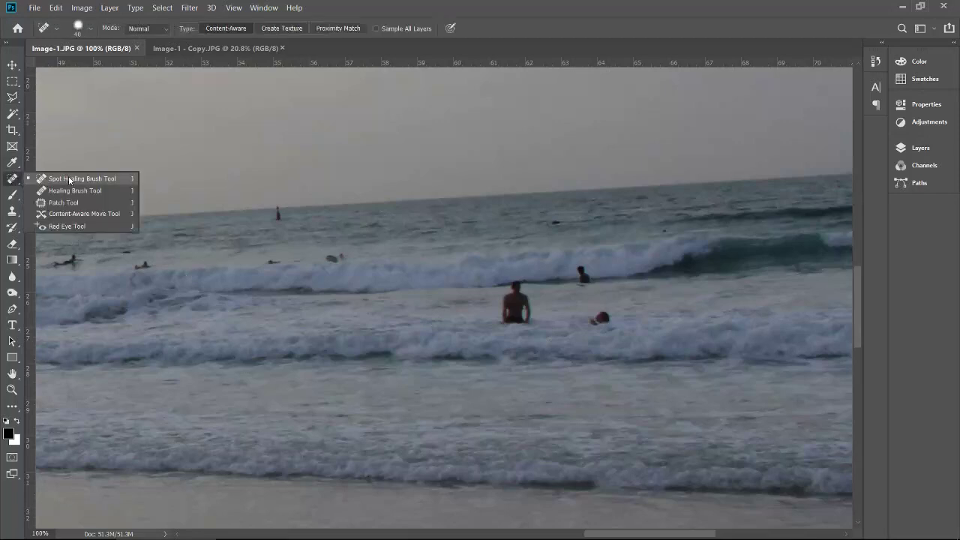
click(69, 180)
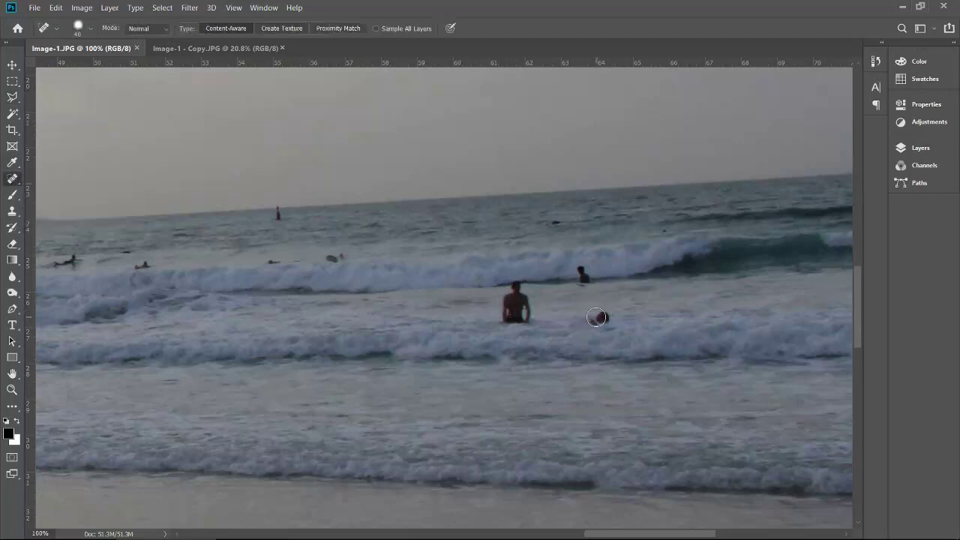
key(bracketright)
key(bracketright)
Heal away the two swimmers and the man standing in the waves.
click(600, 319)
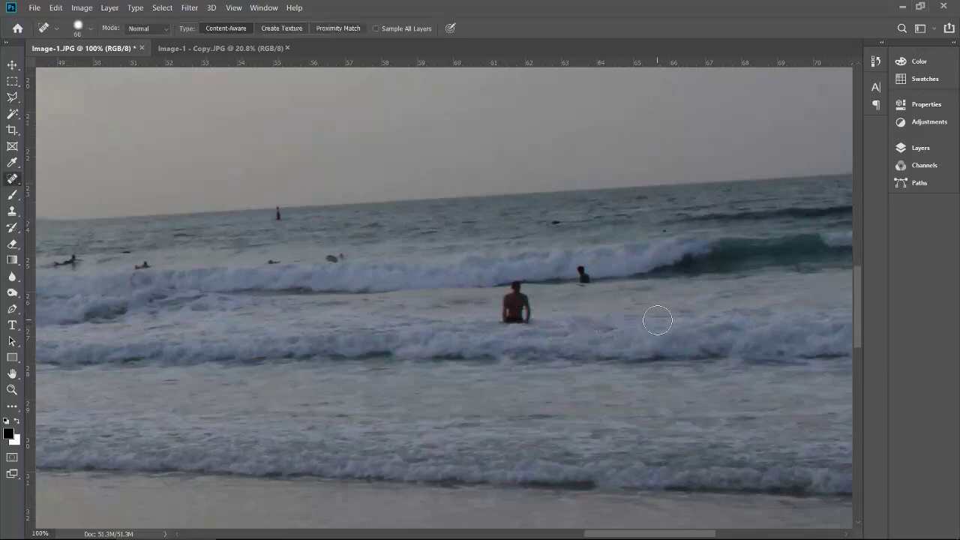
click(583, 274)
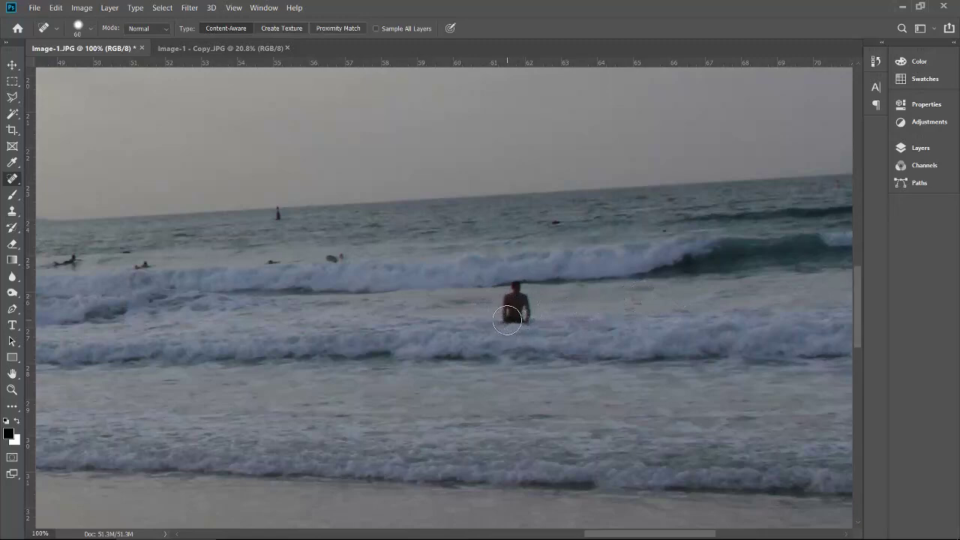
mouse_move(507, 320)
mouse_down()
mouse_move(534, 318)
mouse_move(500, 301)
mouse_move(534, 303)
mouse_move(511, 281)
mouse_move(525, 283)
mouse_up()
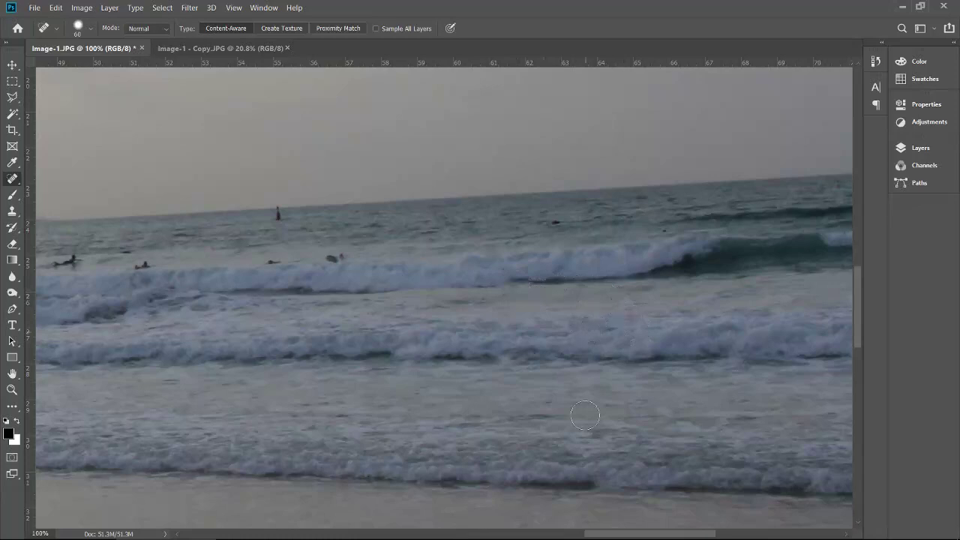
drag(625, 534, 580, 534)
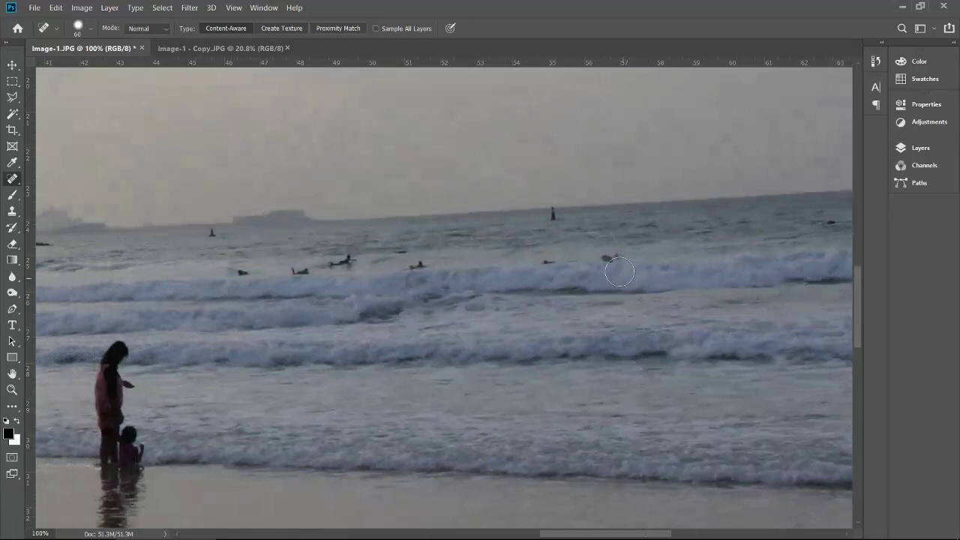
Shrink the brush to 25 and heal the distant surfers and dark dots near the horizon.
key(bracketleft)
key(bracketleft)
key(bracketleft)
key(bracketleft)
key(bracketleft)
drag(607, 256, 624, 256)
drag(563, 262, 538, 261)
drag(552, 218, 553, 212)
mouse_move(433, 262)
mouse_down()
mouse_move(408, 269)
mouse_move(402, 247)
mouse_move(410, 250)
mouse_move(327, 262)
mouse_move(350, 263)
mouse_move(340, 266)
mouse_move(236, 270)
mouse_up()
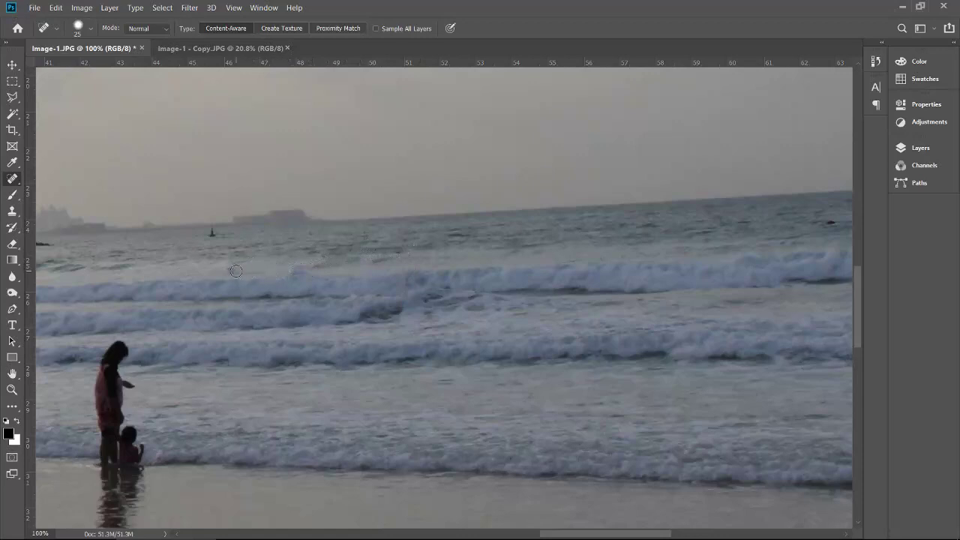
drag(215, 227, 213, 239)
Remove the remaining dark spots in the waves and the small figure by the dock.
drag(591, 534, 528, 534)
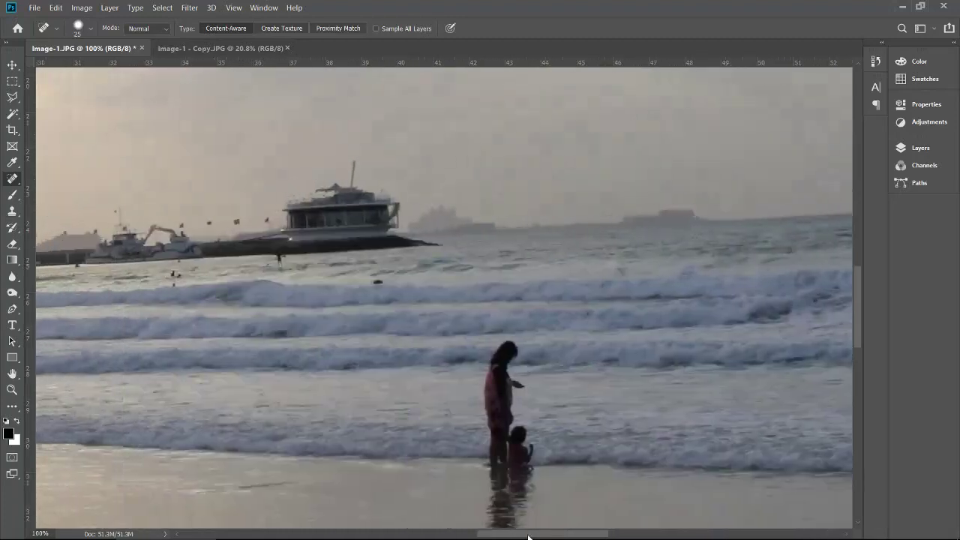
click(379, 283)
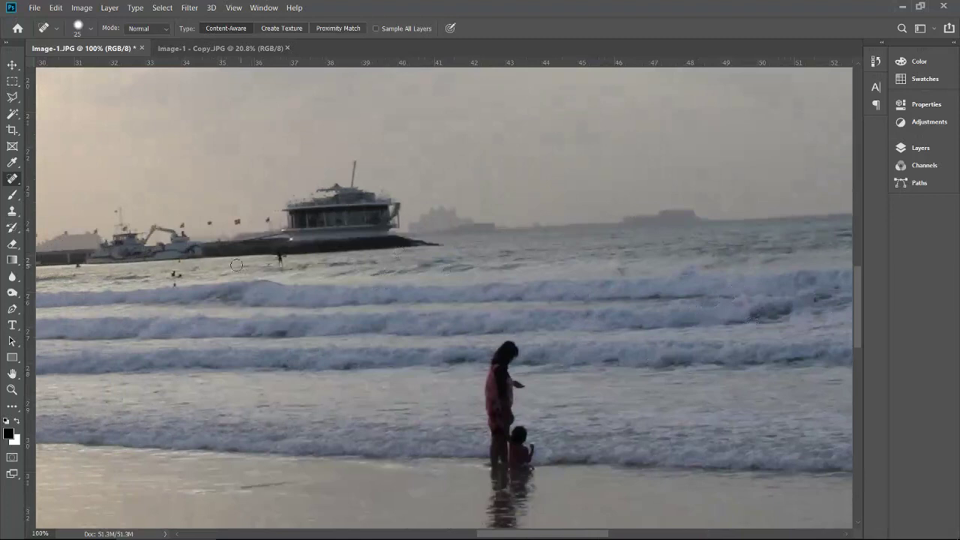
click(174, 274)
click(281, 258)
drag(859, 284, 860, 307)
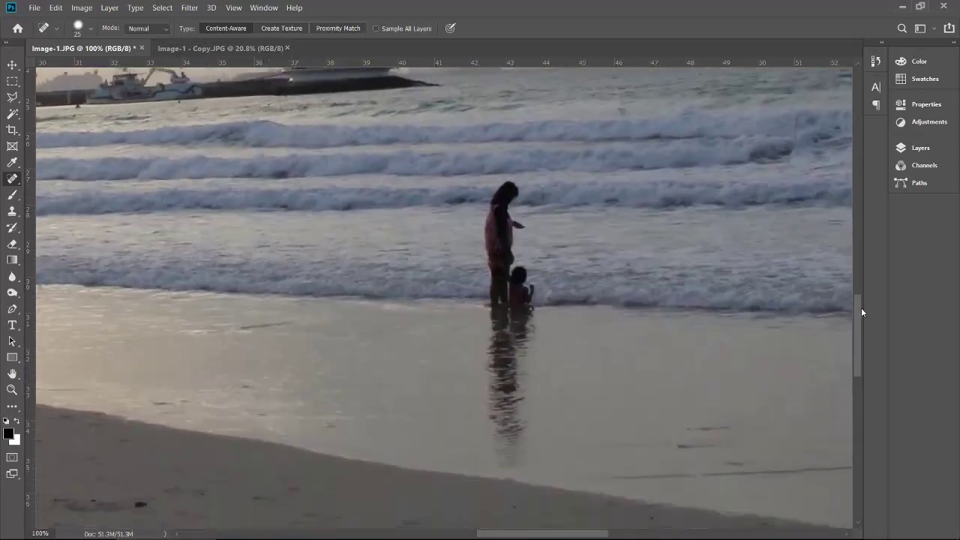
drag(530, 425, 516, 417)
key(bracketright)
key(bracketright)
key(bracketright)
key(bracketright)
key(bracketright)
key(bracketright)
mouse_move(518, 443)
mouse_down()
mouse_move(508, 392)
mouse_move(499, 396)
mouse_move(514, 401)
mouse_move(508, 413)
mouse_up()
click(499, 416)
click(502, 448)
click(490, 403)
drag(497, 418, 504, 331)
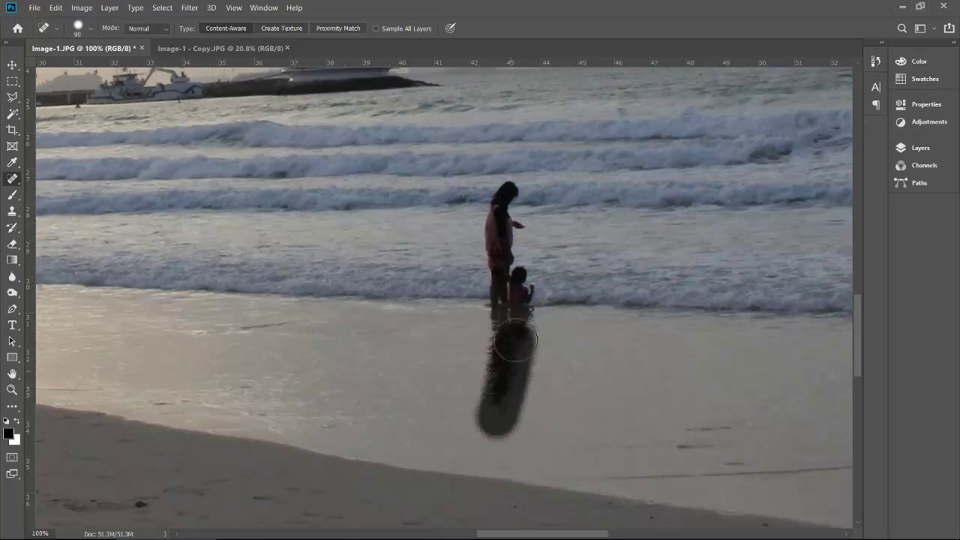
drag(494, 387, 501, 342)
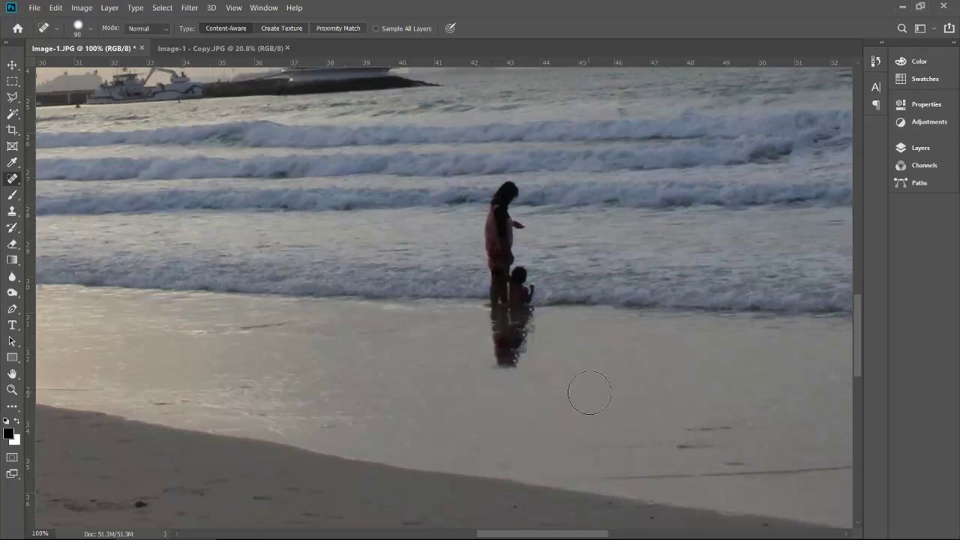
mouse_move(513, 379)
mouse_down()
mouse_move(510, 353)
mouse_move(518, 255)
mouse_up()
drag(505, 344, 502, 274)
drag(541, 343, 537, 274)
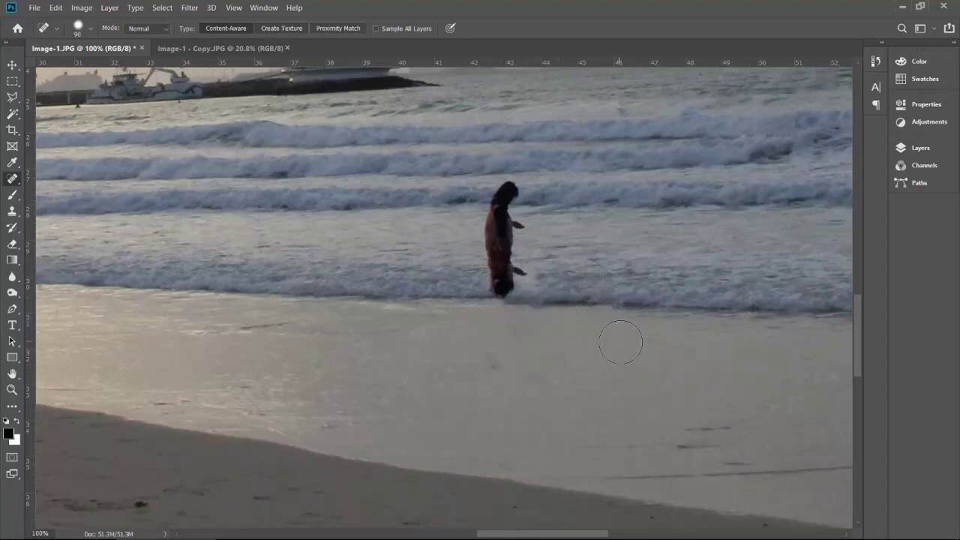
key(ctrl+z)
key(ctrl+z)
key(ctrl+z)
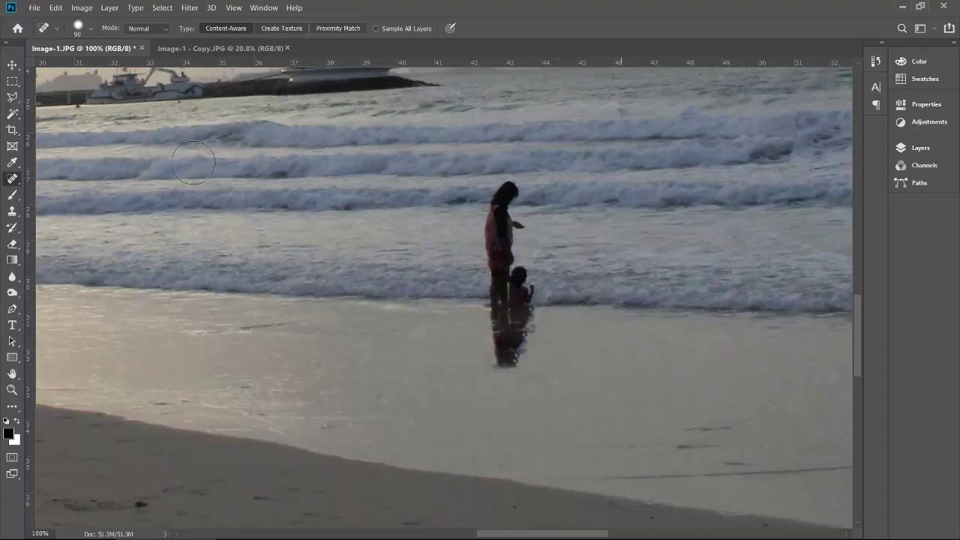
click(14, 97)
click(60, 106)
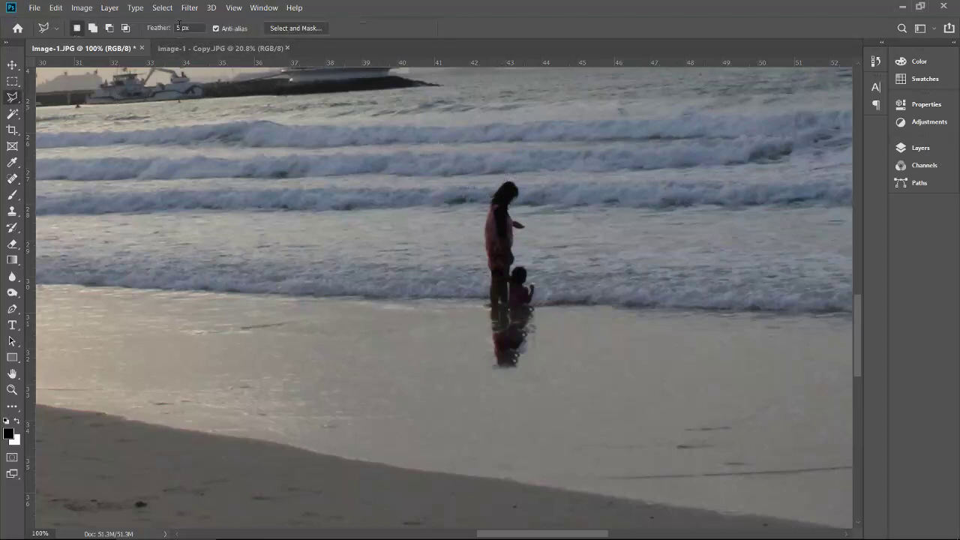
Outline the woman, child and reflection with the Polygonal Lasso and Content-Aware Fill them.
click(528, 166)
click(530, 186)
click(523, 207)
click(540, 219)
click(555, 273)
click(532, 382)
click(492, 383)
click(475, 372)
click(471, 216)
click(498, 166)
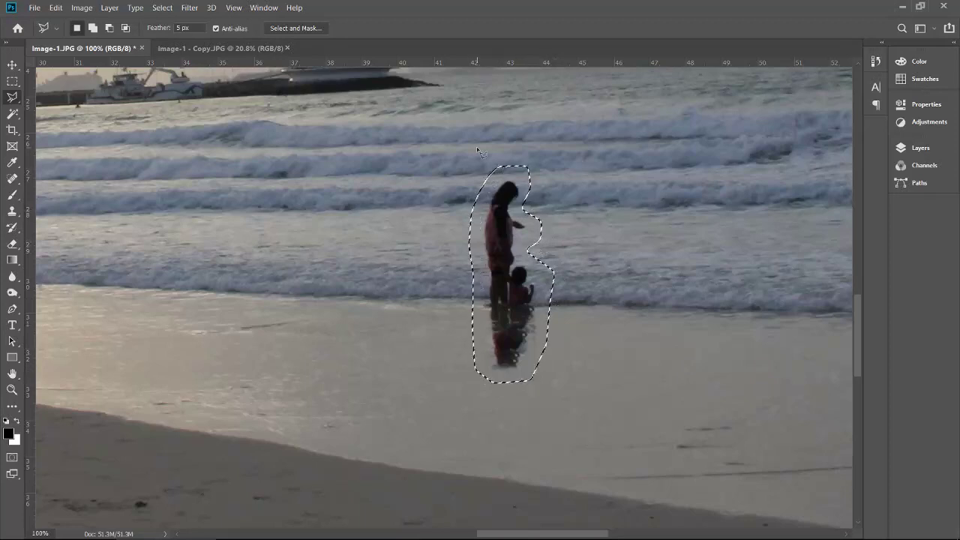
key(shift+F5)
key(Return)
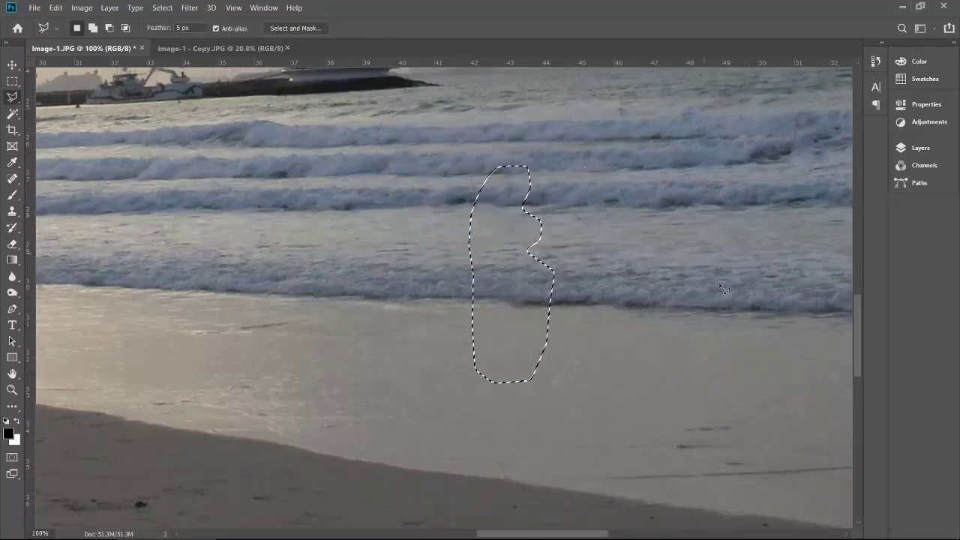
key(ctrl+d)
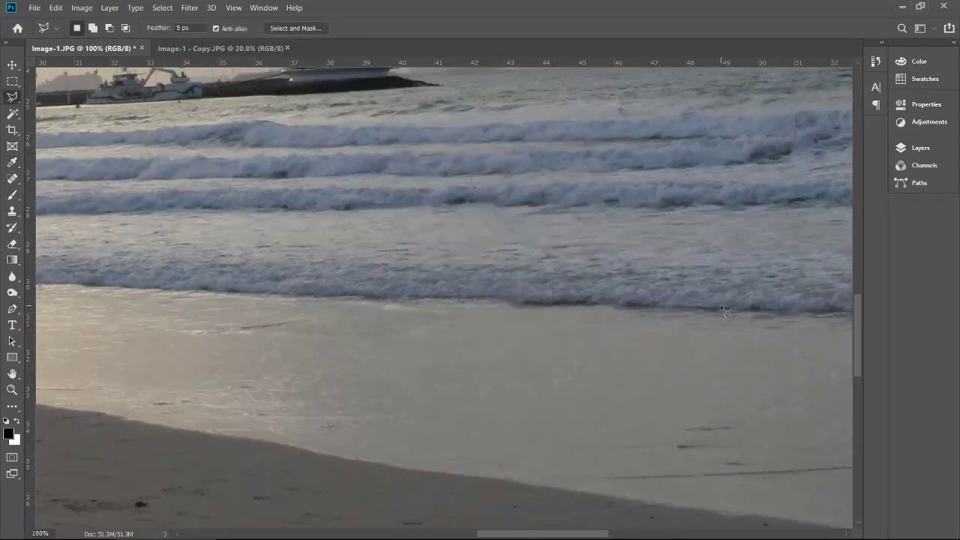
Spot-heal the leftover smudges in the surf where the figures stood.
click(515, 229)
click(13, 177)
click(67, 175)
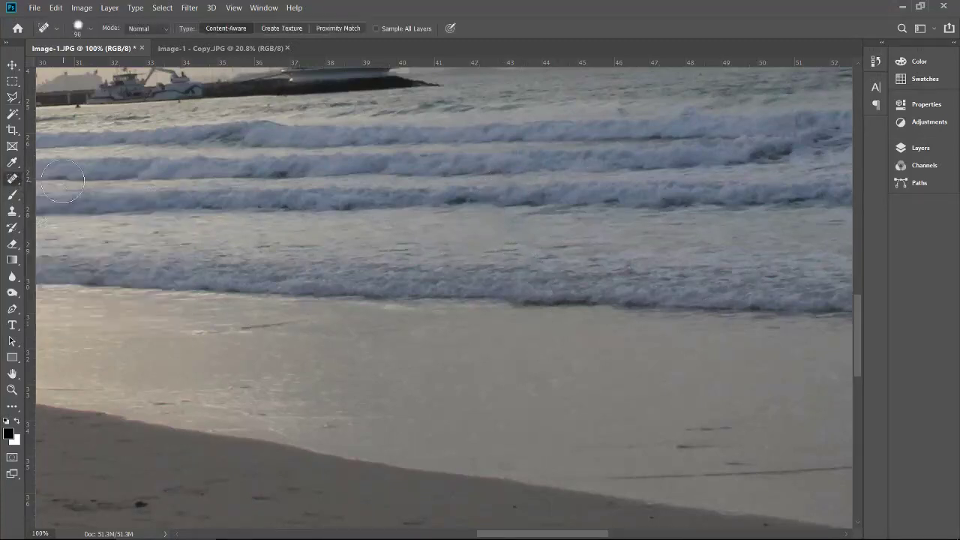
click(457, 233)
click(533, 233)
click(515, 223)
click(445, 232)
click(528, 237)
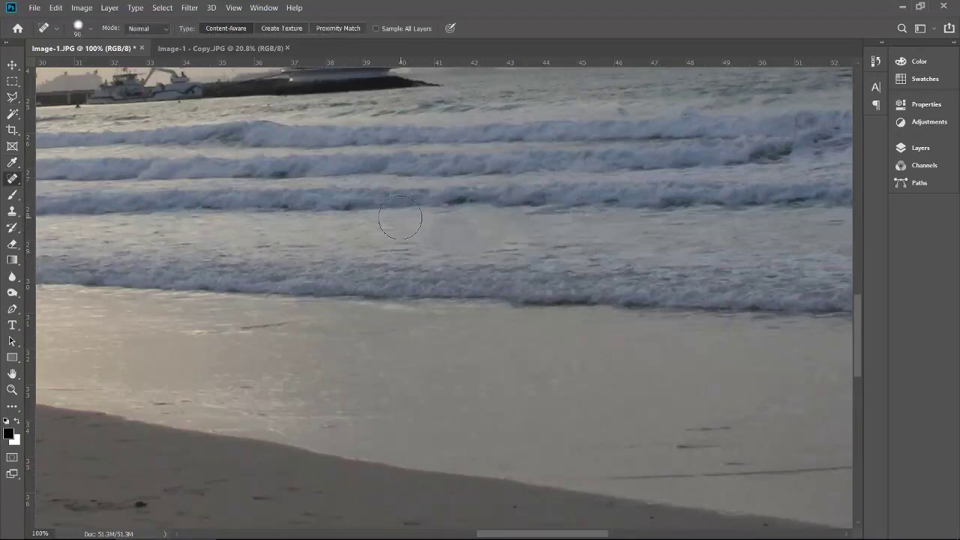
click(11, 64)
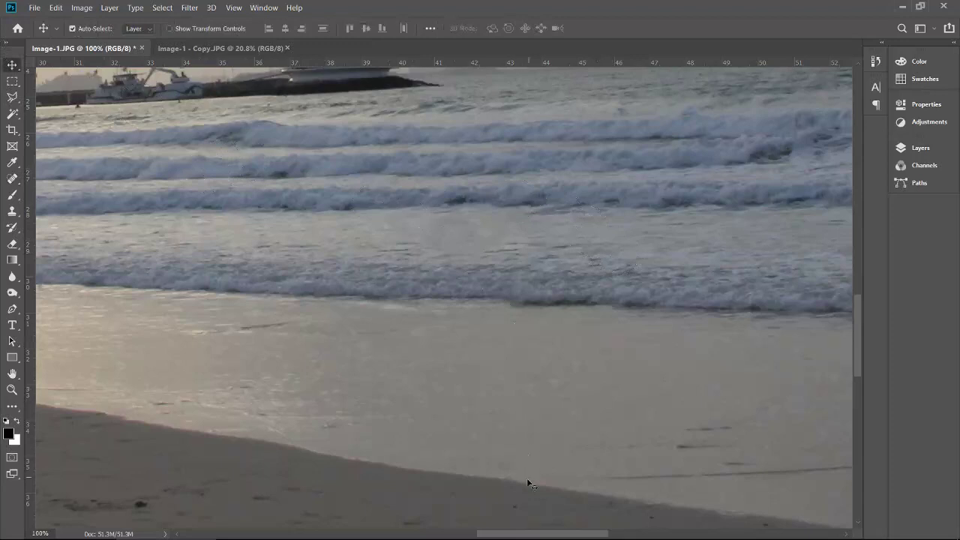
Scroll left, set the Spot Healing Brush to 40, and heal the nearby small swimmers.
drag(517, 535, 364, 537)
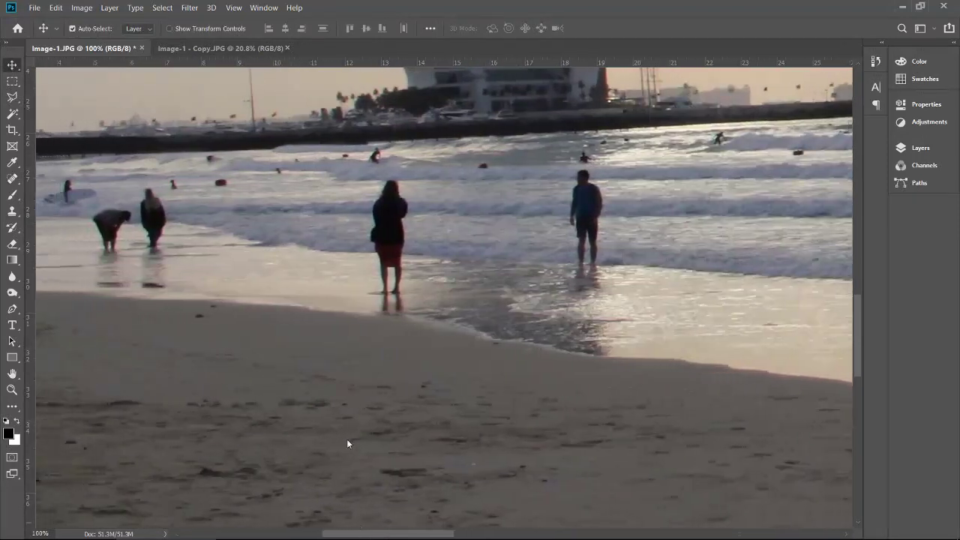
click(12, 178)
key(bracketleft)
key(bracketleft)
key(bracketleft)
key(bracketleft)
key(bracketleft)
key(bracketleft)
key(bracketleft)
key(bracketleft)
key(bracketleft)
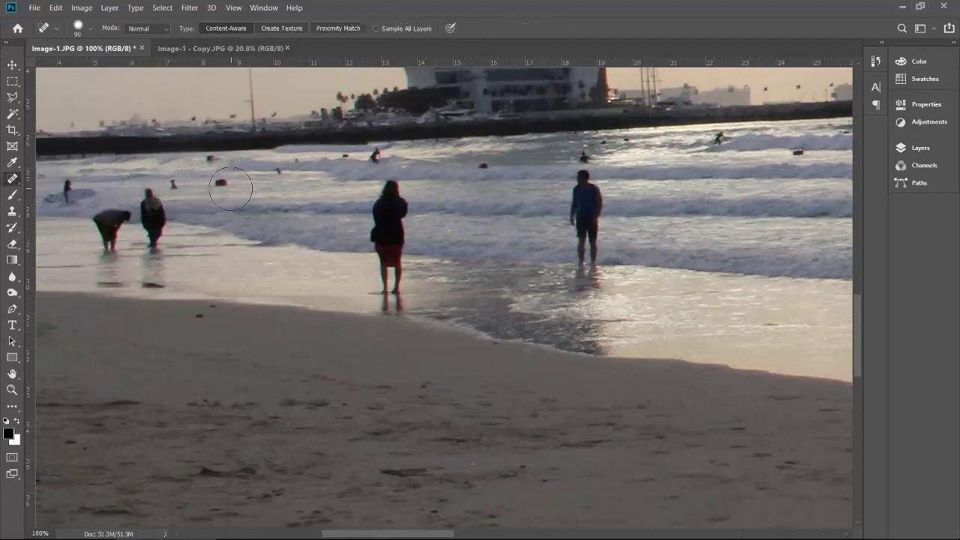
key(bracketright)
key(bracketright)
key(bracketright)
key(bracketright)
click(221, 182)
click(173, 183)
click(280, 169)
click(210, 161)
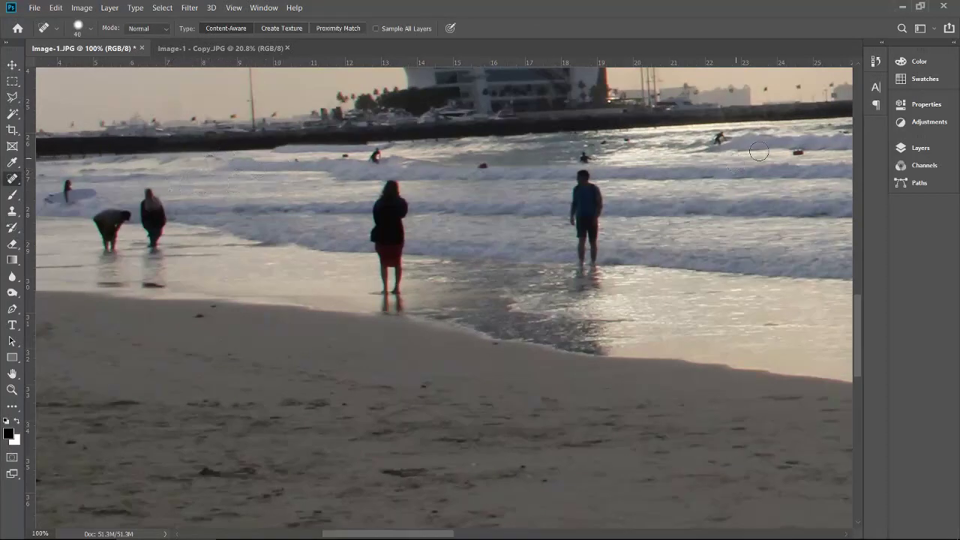
Heal away the far-surf figures, the wave surfer, the swimmer cluster and dark specks.
click(799, 151)
click(728, 141)
click(629, 139)
click(604, 142)
click(584, 157)
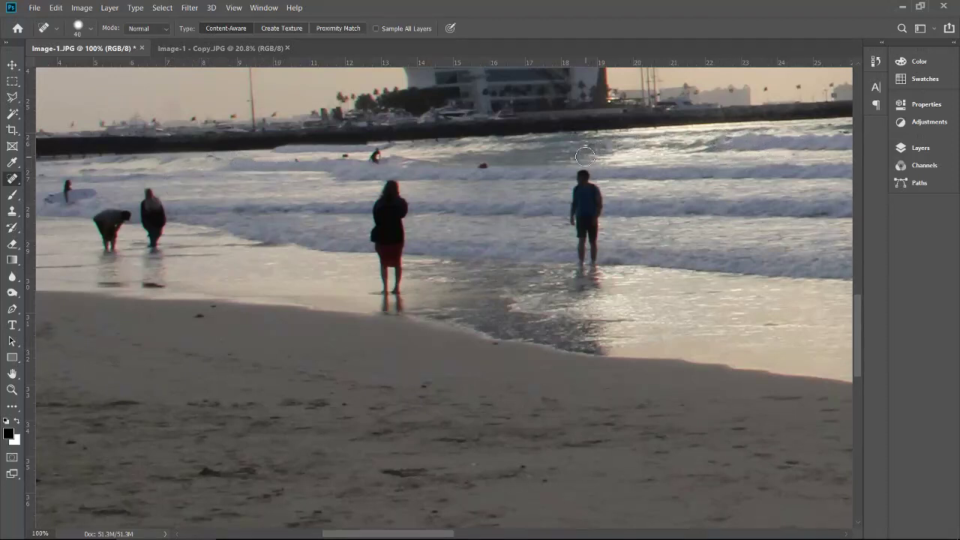
click(483, 166)
click(347, 155)
click(375, 156)
click(293, 162)
Remove the surfer with the board and a small dark dot near the left edge.
drag(373, 534, 358, 534)
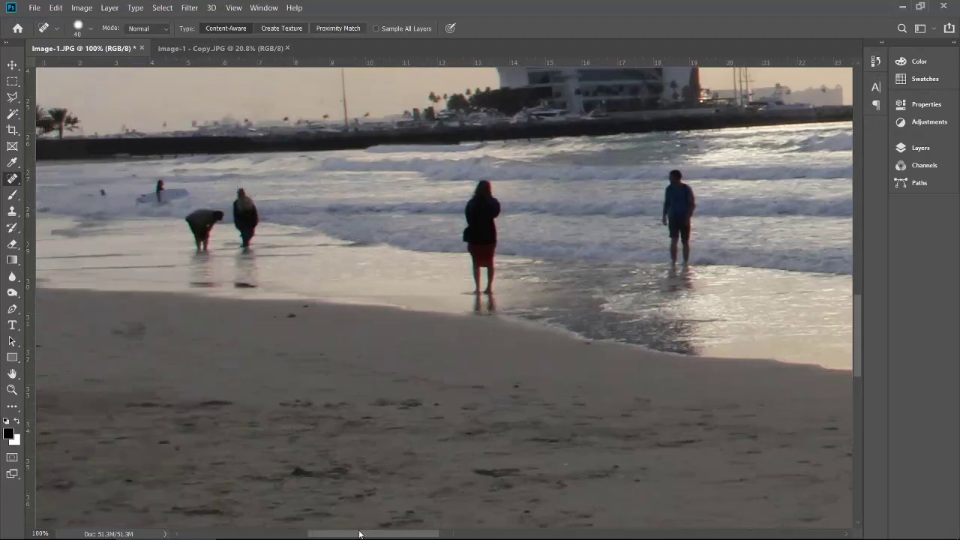
mouse_move(171, 201)
mouse_down()
mouse_move(141, 200)
mouse_move(183, 189)
mouse_up()
click(158, 185)
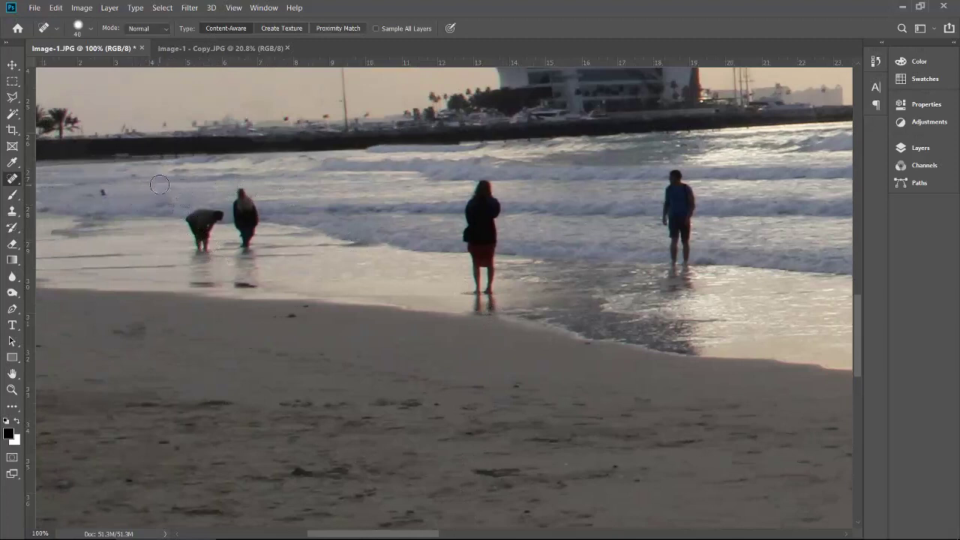
click(105, 192)
Lasso the man in the right-hand surf and Content-Aware Fill him away.
click(11, 99)
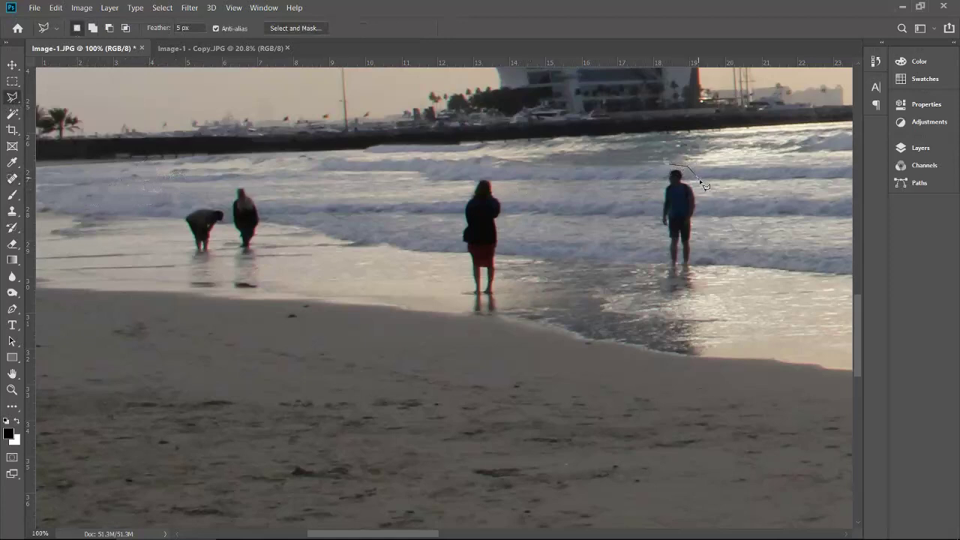
drag(705, 225, 705, 302)
drag(649, 213, 670, 166)
key(shift+BackSpace)
key(Return)
key(ctrl+d)
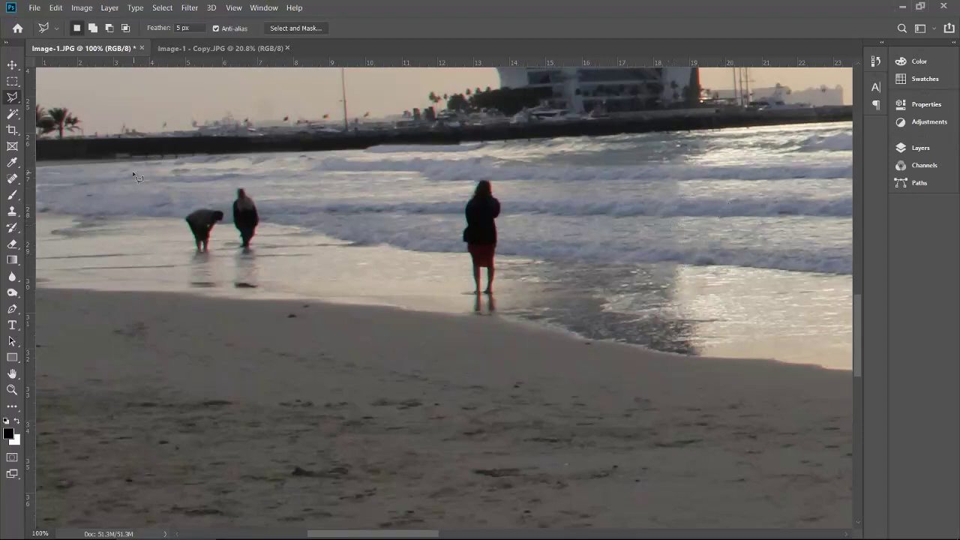
key(j)
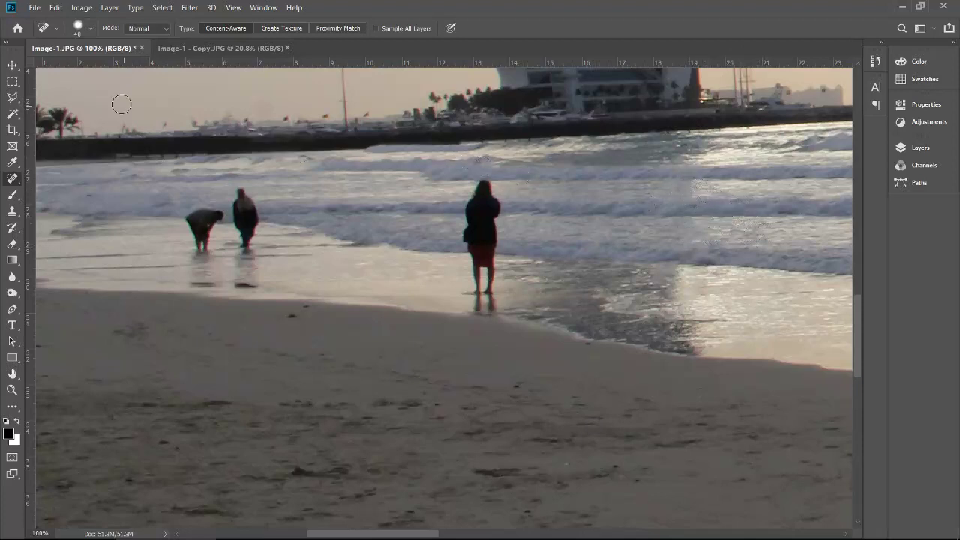
Lasso the woman in the centre shallows and Content-Aware Fill her away.
click(12, 97)
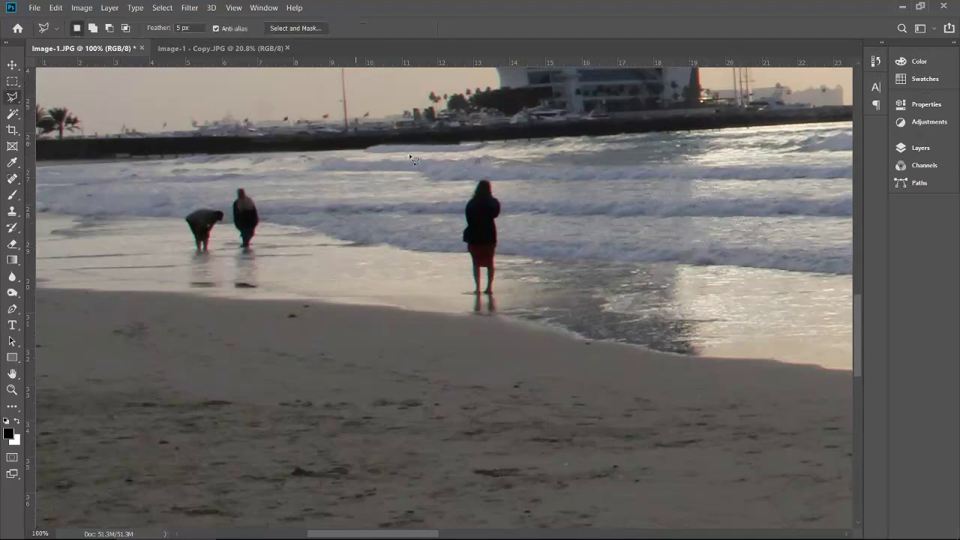
click(465, 171)
click(460, 277)
click(464, 174)
key(ctrl+d)
key(ctrl+shift+d)
key(shift+F5)
key(Return)
key(ctrl+d)
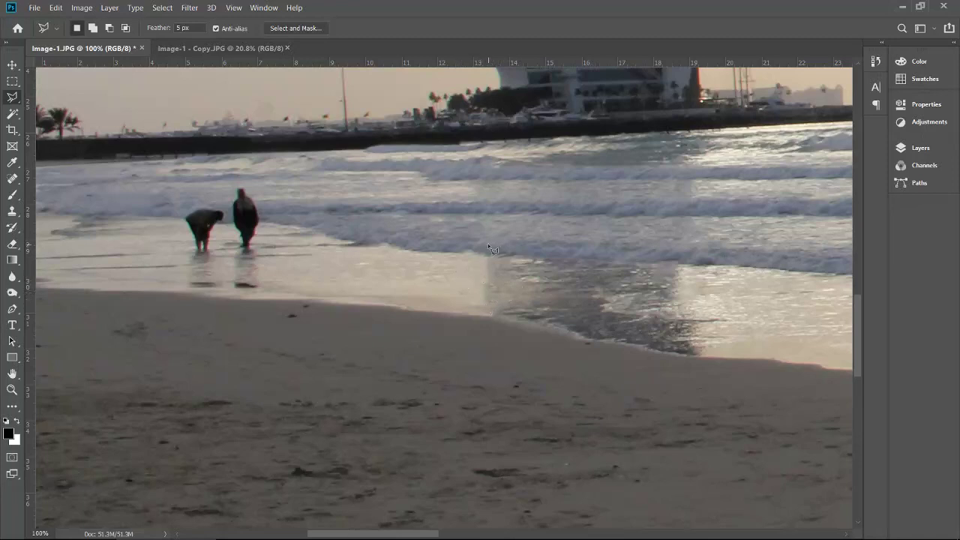
Set the healing brush to 60 and dab the shoreline spots where she stood.
click(12, 178)
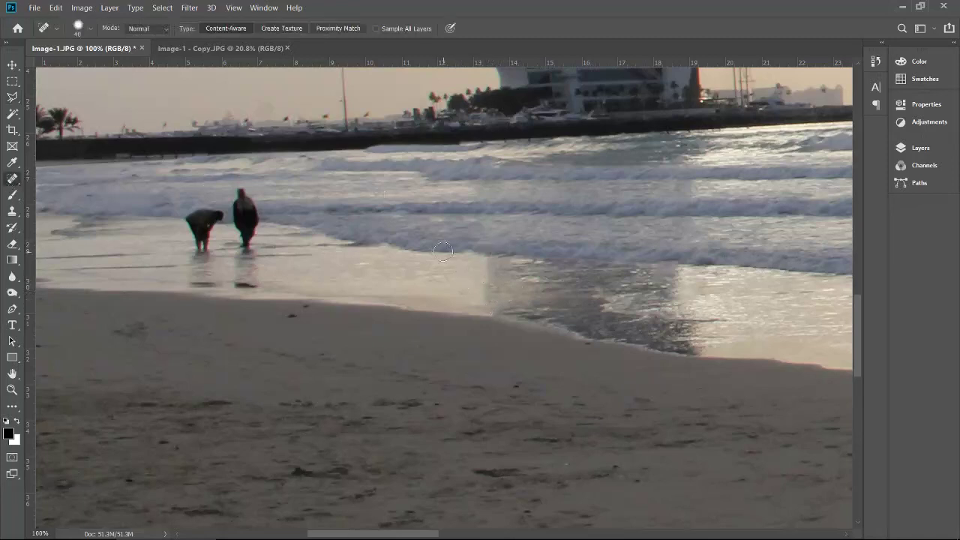
key(bracketright)
key(bracketright)
click(499, 279)
drag(499, 280, 488, 277)
click(497, 281)
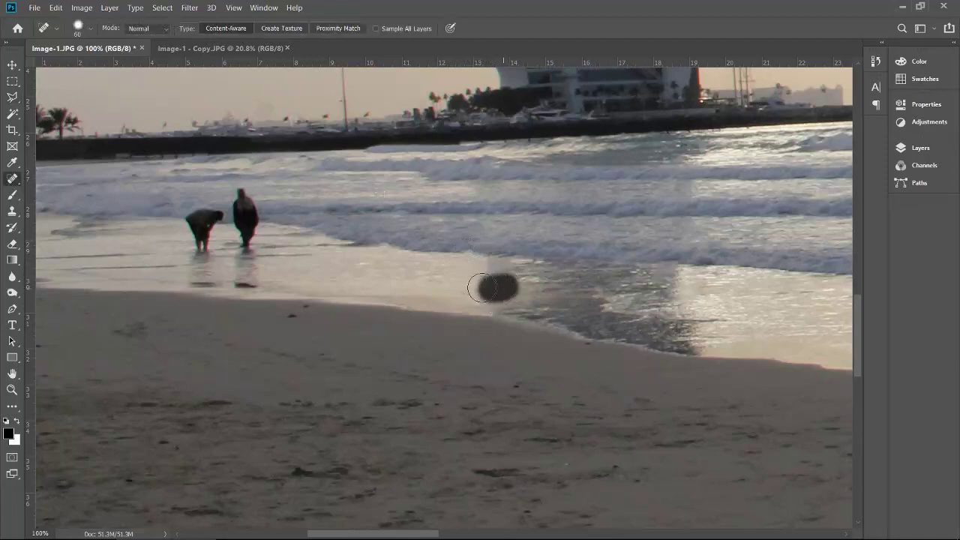
click(495, 276)
click(493, 289)
Paint along the waterline to smooth the bright patch and wet sand.
mouse_move(488, 274)
mouse_down()
mouse_move(463, 276)
mouse_move(506, 274)
mouse_move(509, 288)
mouse_move(511, 274)
mouse_move(485, 291)
mouse_move(553, 292)
mouse_move(516, 268)
mouse_move(491, 269)
mouse_move(535, 269)
mouse_move(440, 289)
mouse_move(467, 282)
mouse_move(457, 267)
mouse_move(435, 292)
mouse_up()
click(495, 275)
click(491, 282)
click(496, 292)
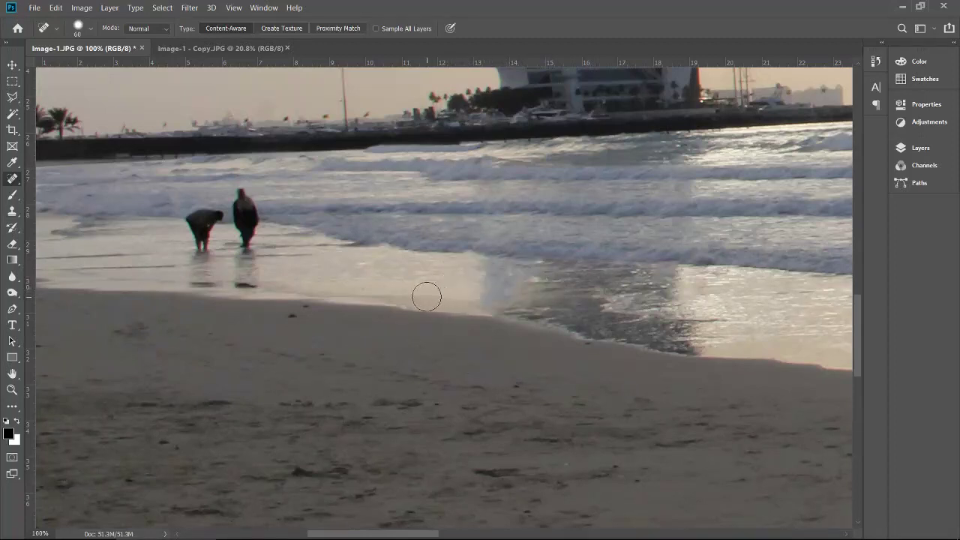
drag(497, 294, 444, 297)
drag(495, 277, 433, 287)
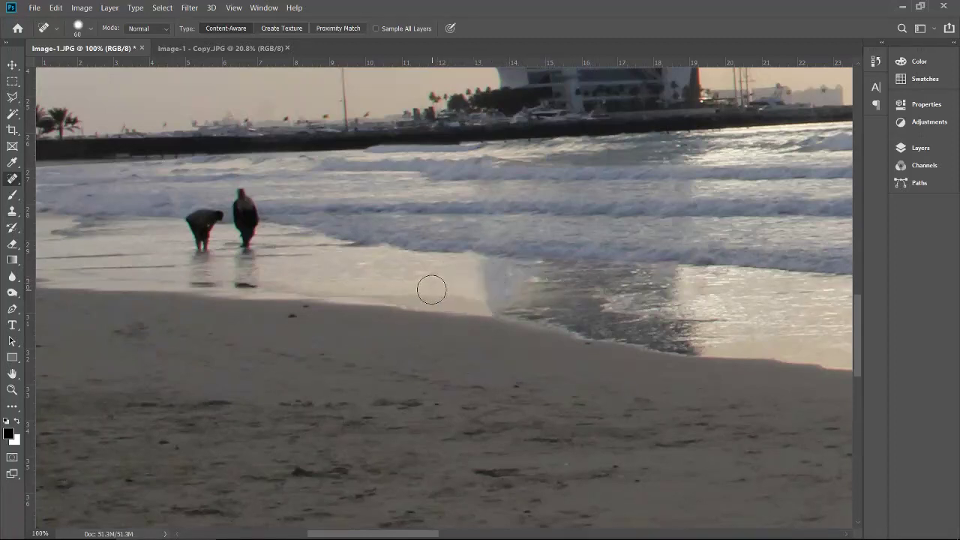
drag(480, 267, 409, 281)
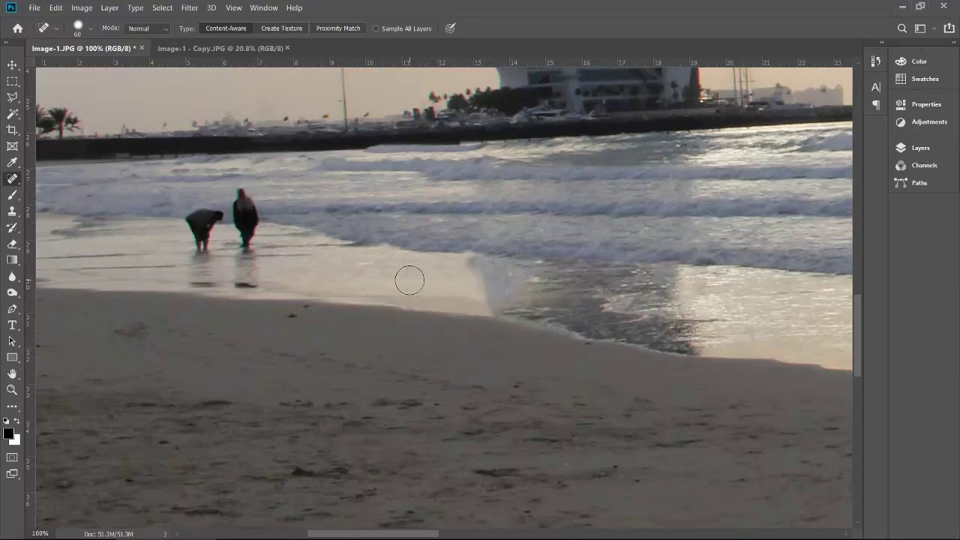
Lasso the bright smudge on the shoreline and Content-Aware Fill it.
click(12, 97)
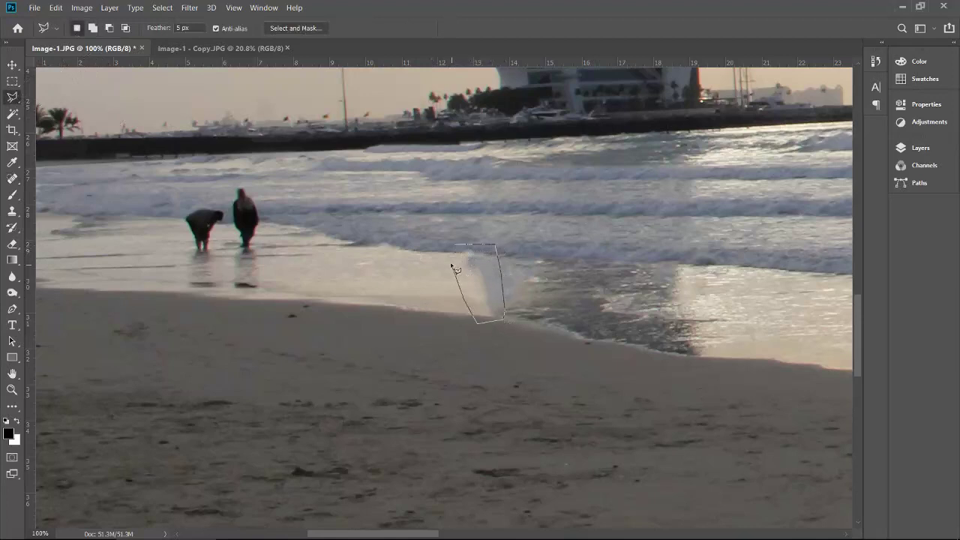
click(457, 246)
key(Delete)
key(Return)
key(ctrl+d)
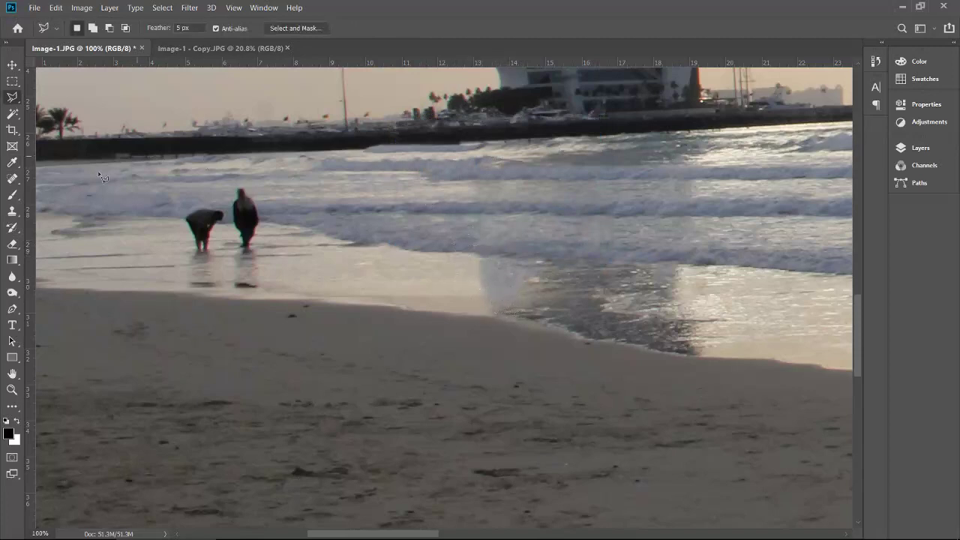
Heal a spot in the waves and one on the wet sand with a size-40 brush.
click(12, 179)
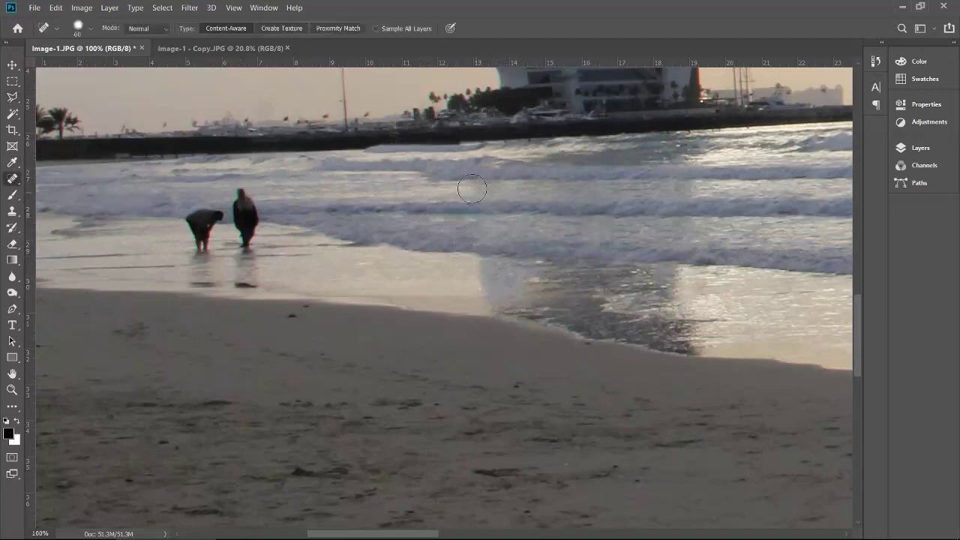
key(bracketleft)
key(bracketleft)
click(460, 189)
click(483, 284)
Lasso the standing person on the left and Content-Aware Fill them away.
click(12, 97)
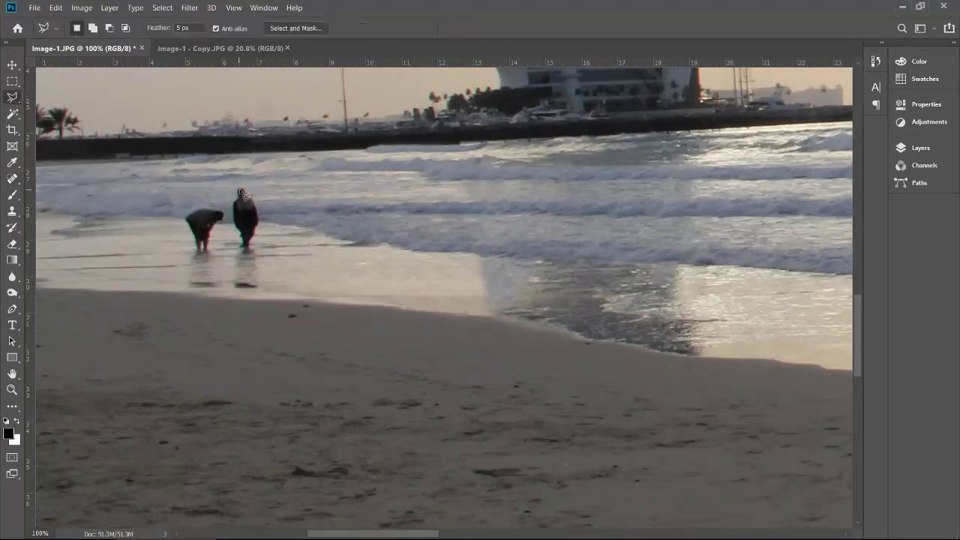
click(230, 185)
click(251, 182)
click(223, 247)
click(229, 186)
key(shift+BackSpace)
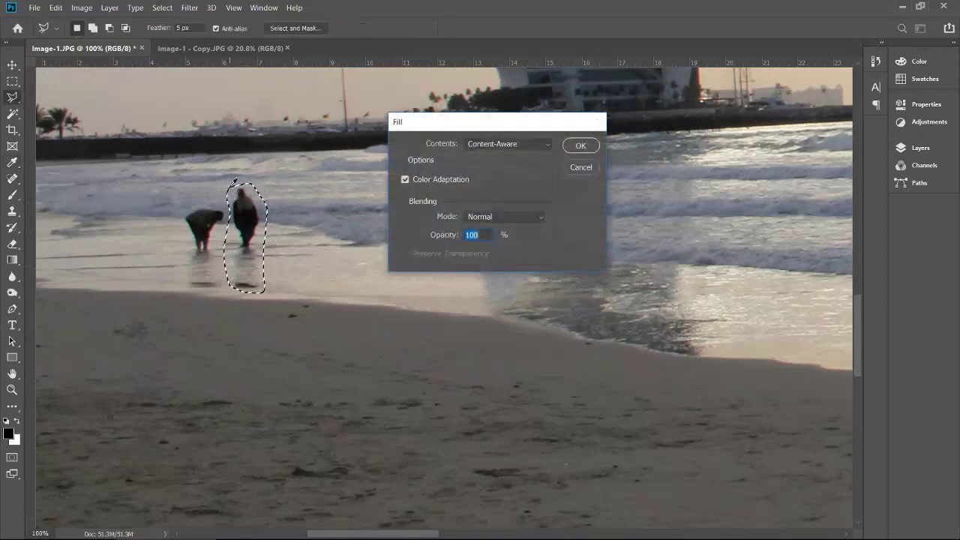
key(Return)
key(ctrl+d)
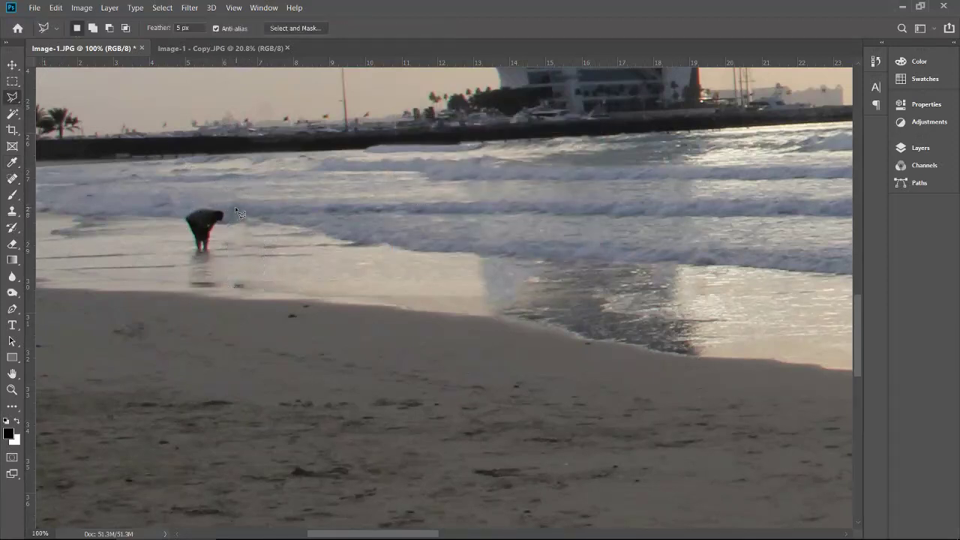
Lasso the bending person and reflection and Content-Aware Fill them away.
click(188, 199)
click(177, 240)
click(193, 205)
key(Delete)
key(Return)
key(ctrl+d)
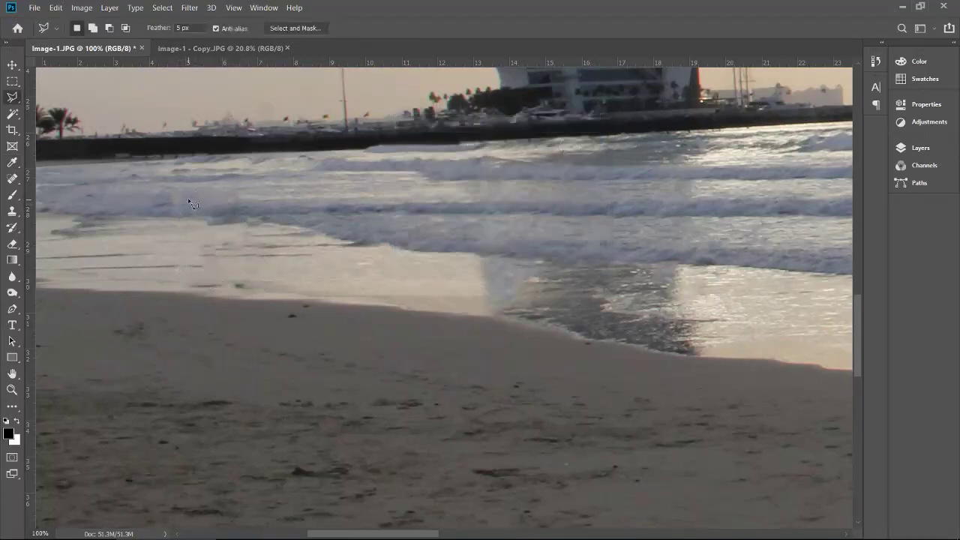
Brush over the dark marks on the wet sand with a size-60 Spot Healing Brush.
click(12, 178)
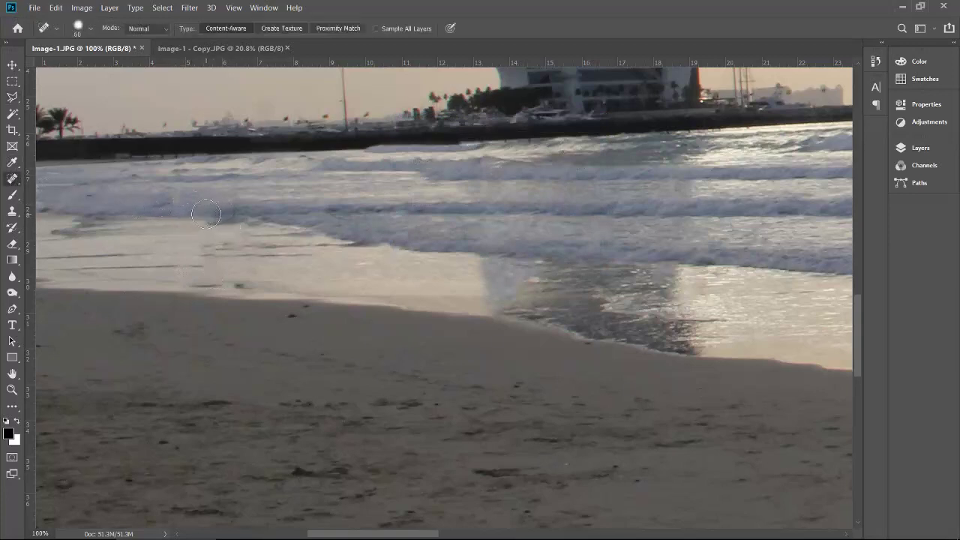
key(bracketright)
drag(218, 244, 187, 251)
mouse_move(222, 278)
mouse_down()
mouse_move(203, 272)
mouse_move(211, 276)
mouse_up()
drag(207, 239, 196, 242)
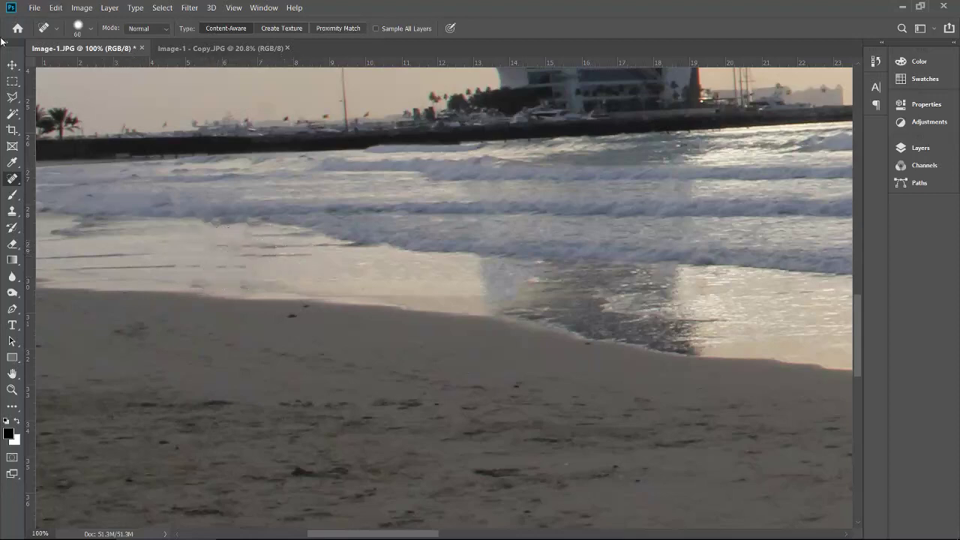
click(11, 63)
Zoom out to see the whole edited Image-1.JPG and flip to the original copy with beachgoers.
key(ctrl+minus)
key(ctrl+minus)
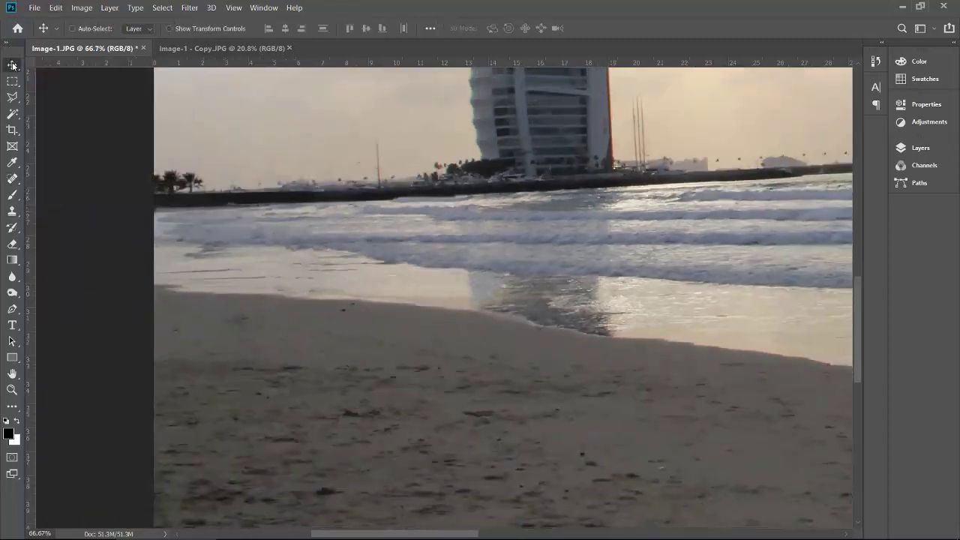
key(ctrl+minus)
key(ctrl+minus)
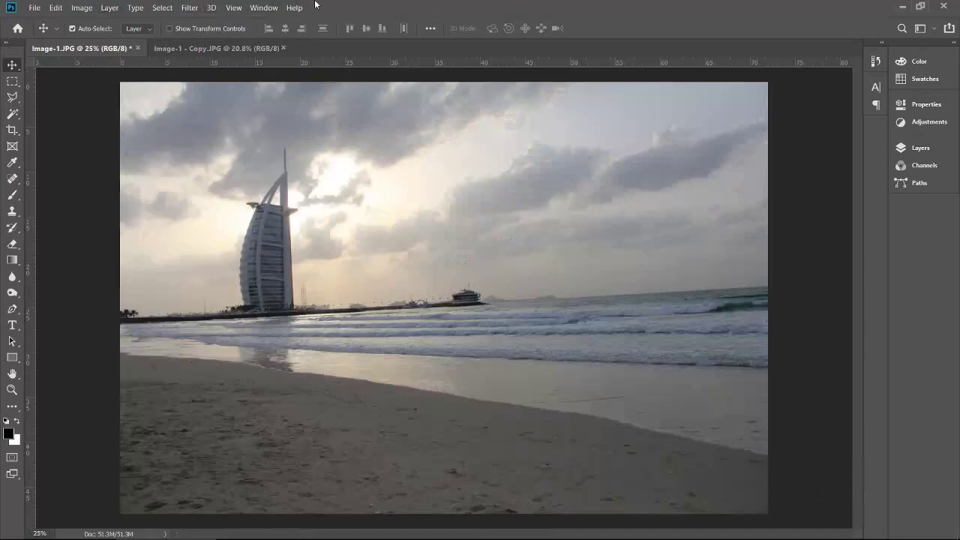
click(203, 48)
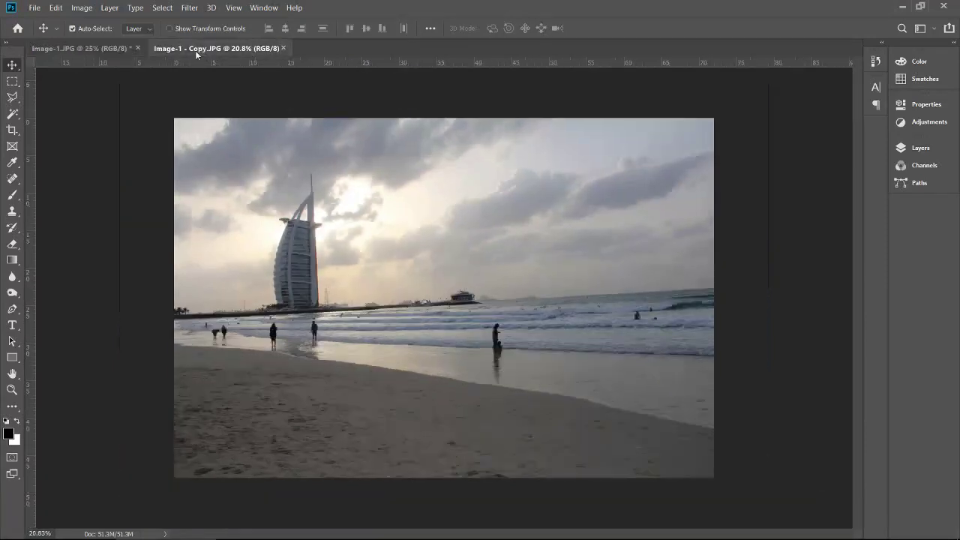
click(116, 48)
key(ctrl+minus)
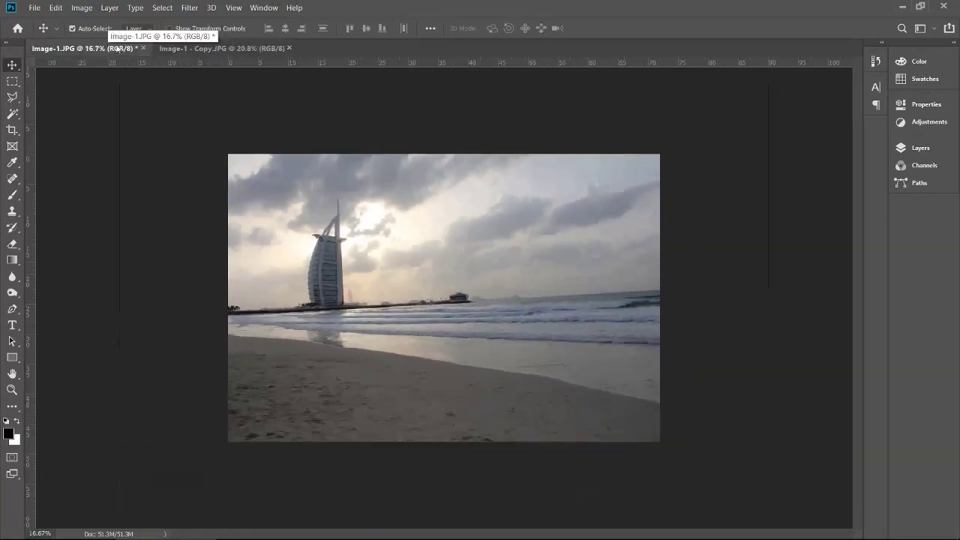
click(185, 50)
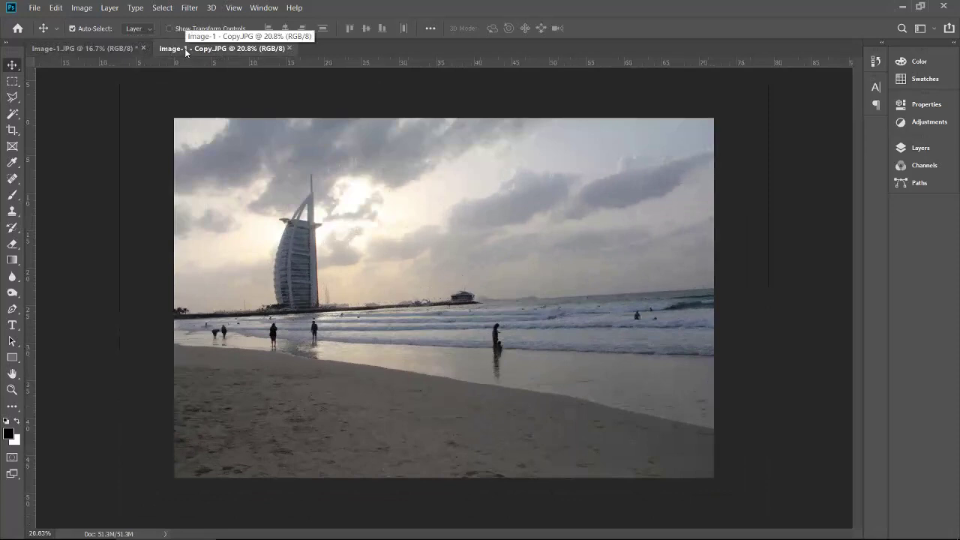
click(117, 48)
Set both Image-1.JPG and Image-1 - Copy.JPG to 25% zoom and alternate between them to compare.
key(ctrl+plus)
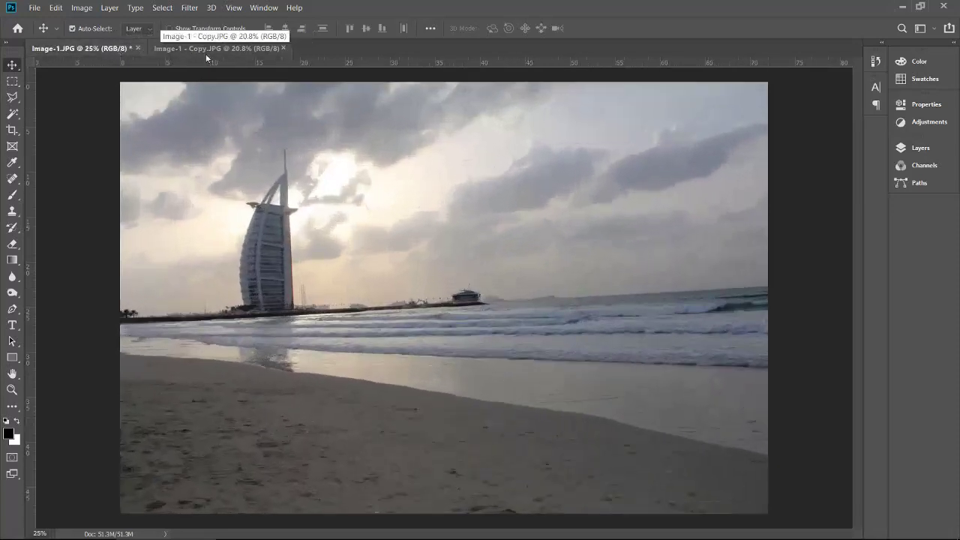
click(209, 48)
key(ctrl+plus)
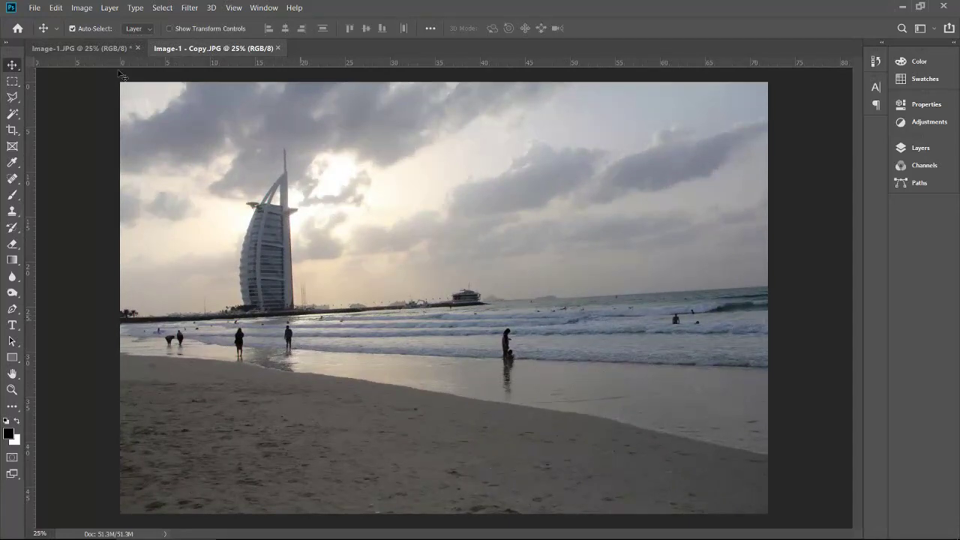
click(90, 47)
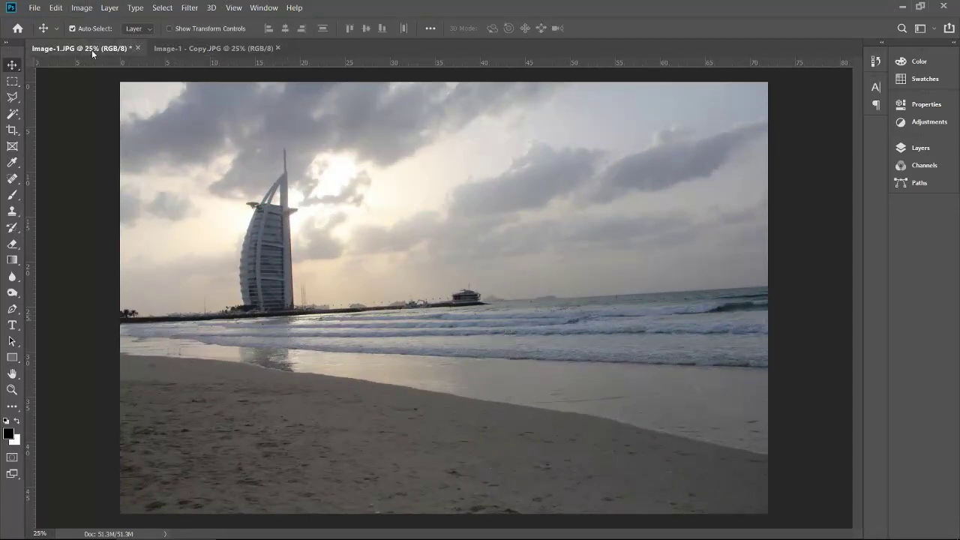
click(178, 54)
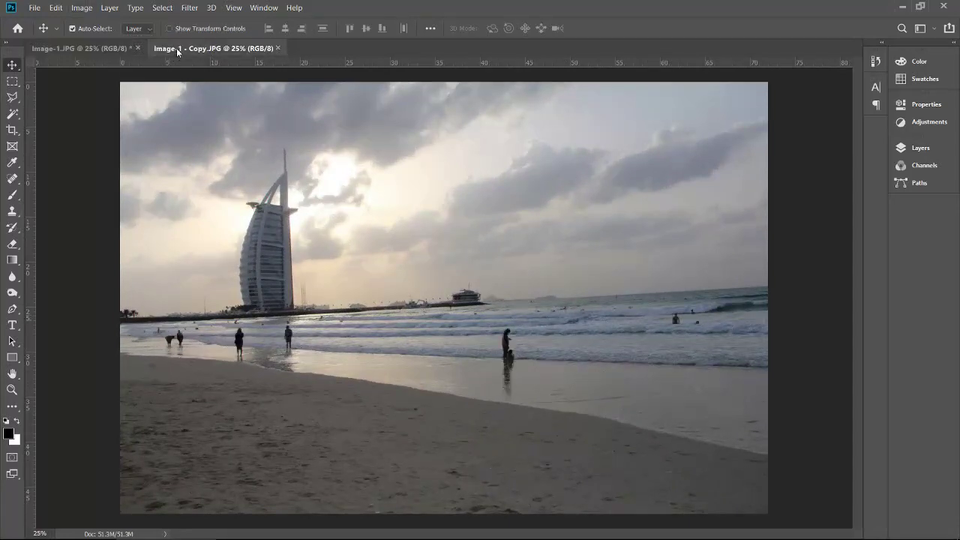
click(104, 47)
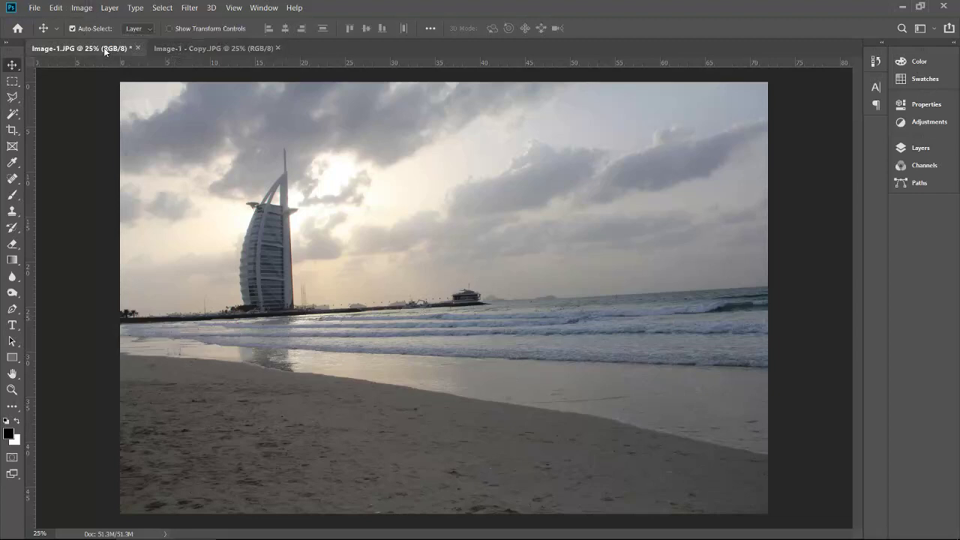
click(189, 48)
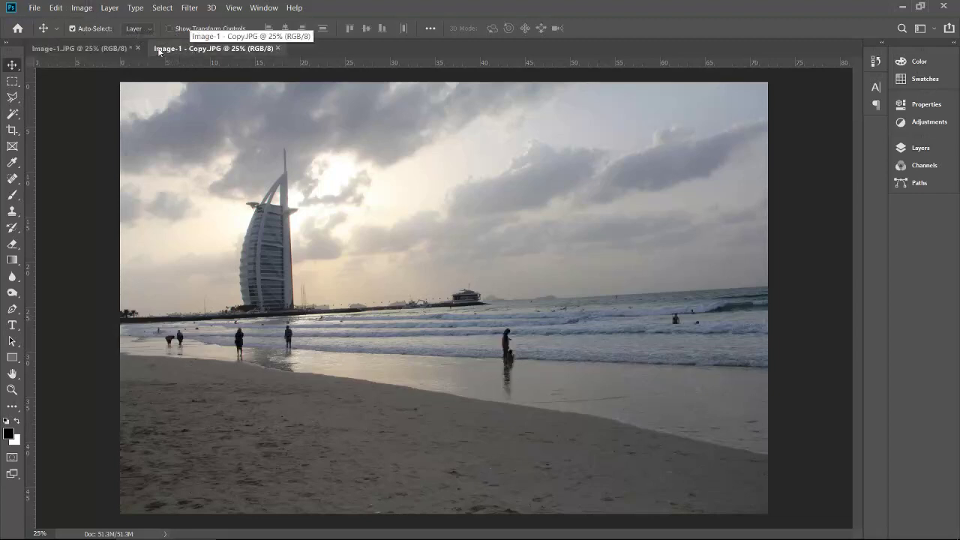
click(118, 50)
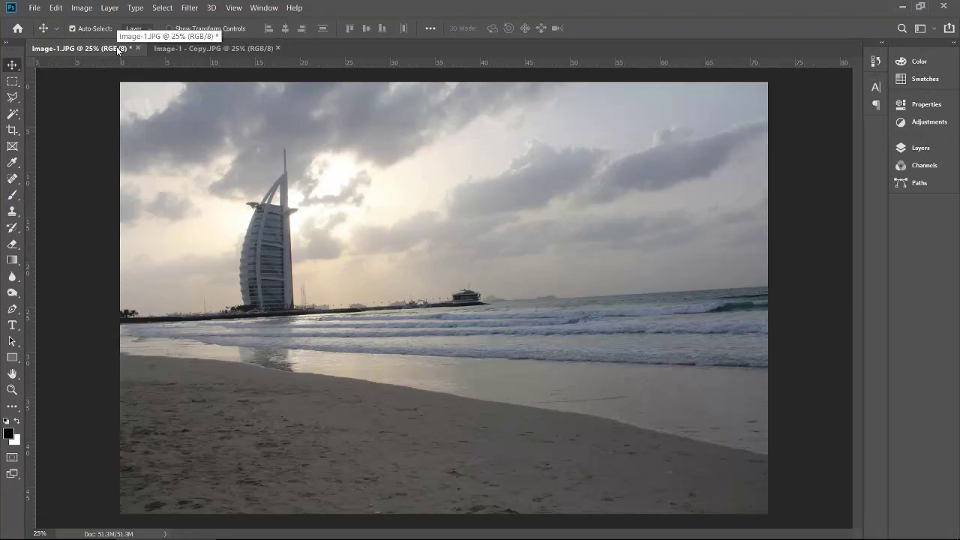